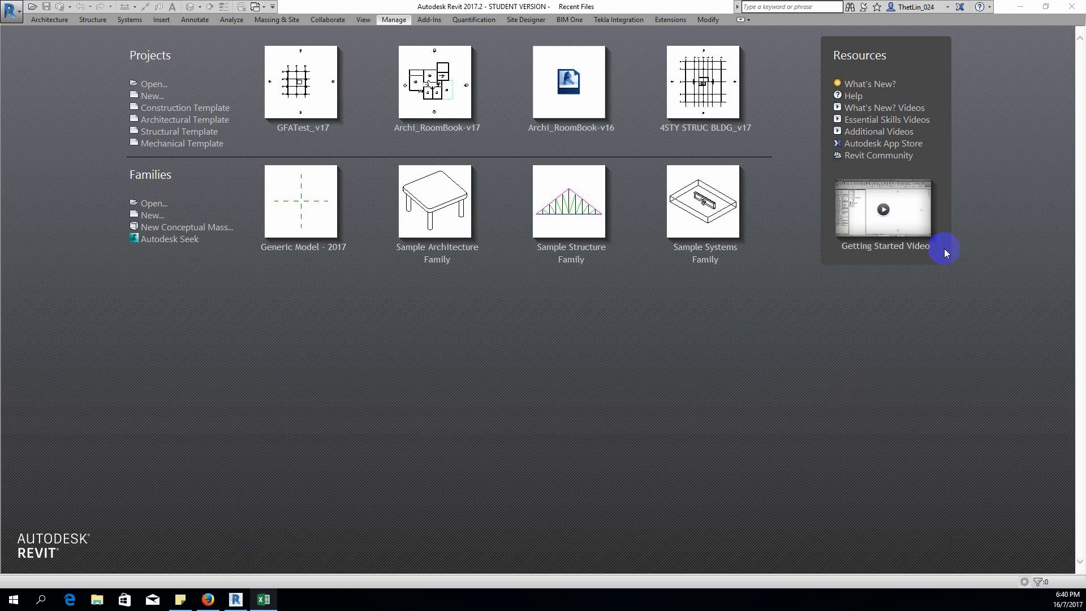
left_click(1021, 8)
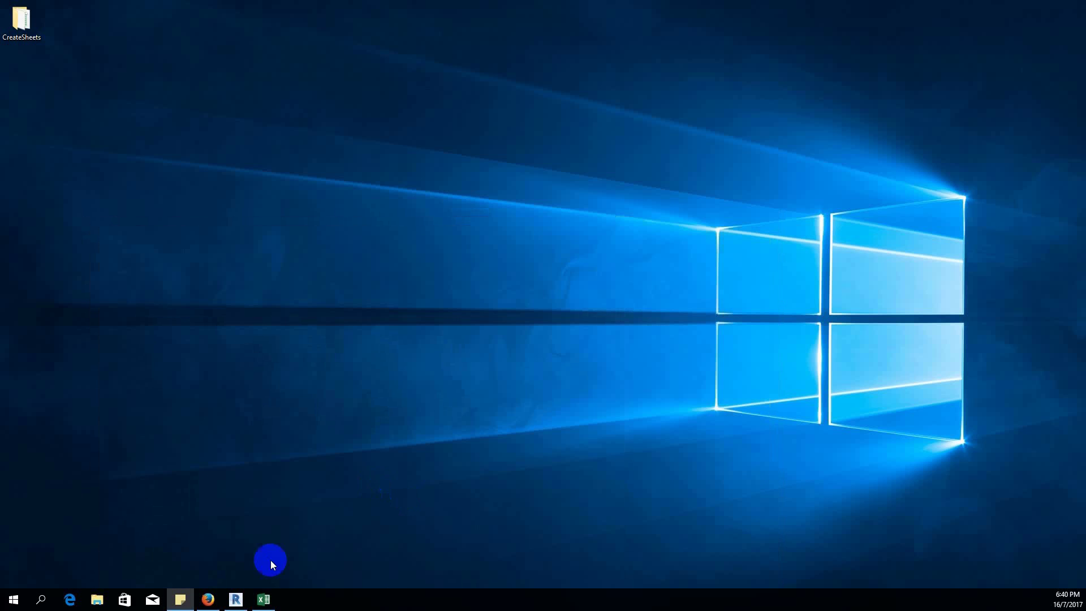
left_click(264, 599)
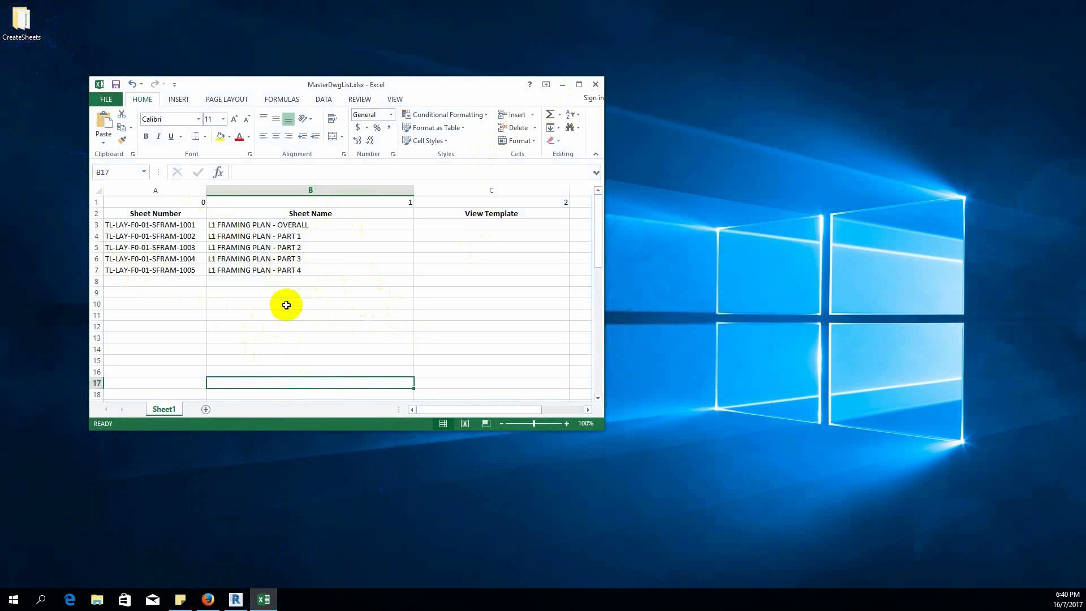
left_click(563, 85)
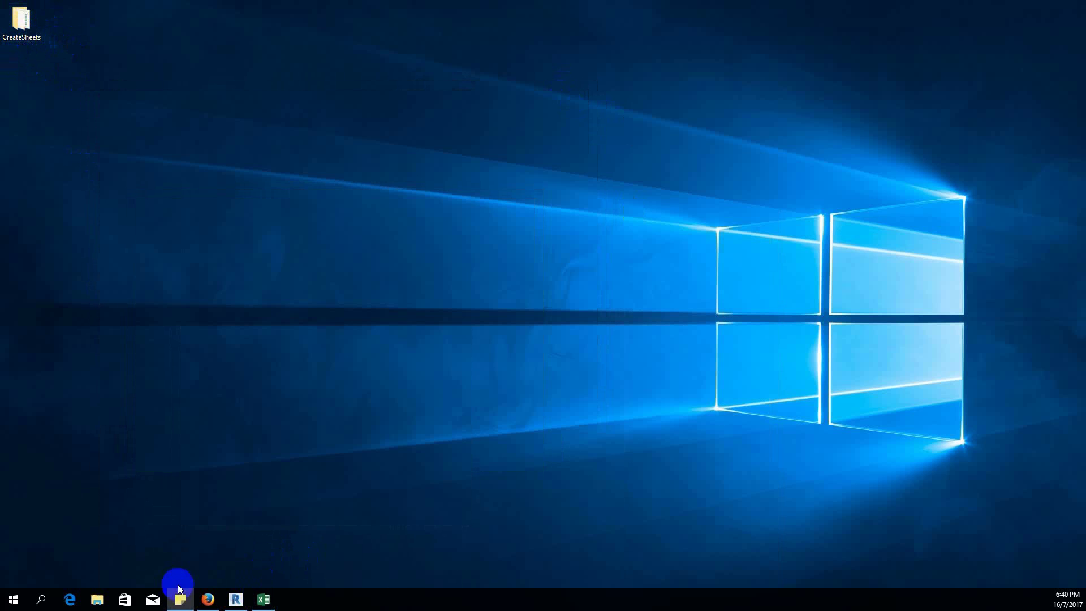
Return to Revit, where Project14 shows the Level 2 structural plan
left_click(235, 600)
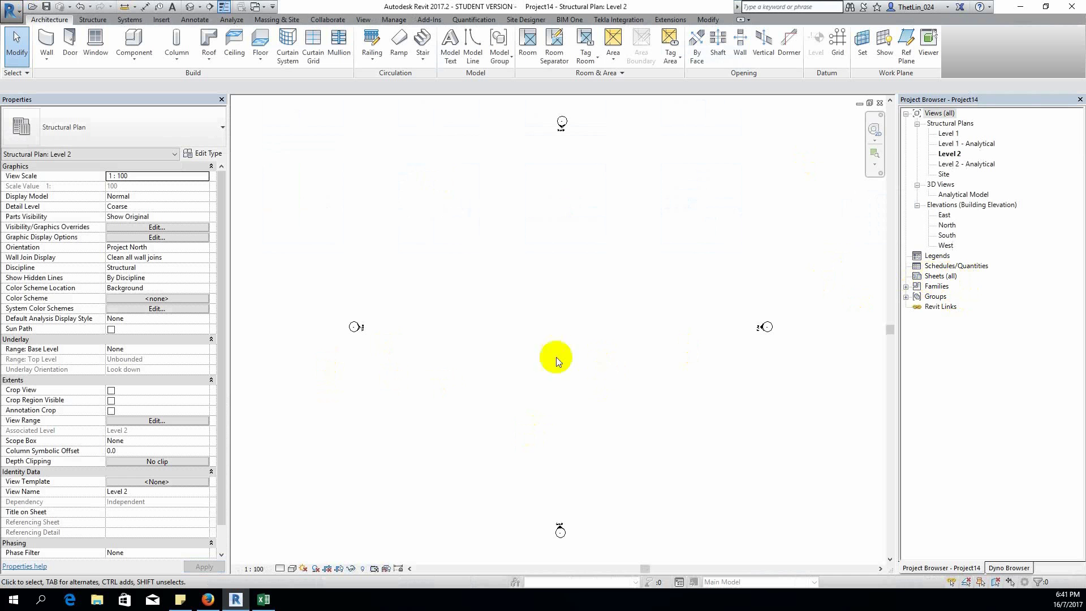
Launch Dynamo Player from the Manage tab's Visual Programming panel
left_click(394, 20)
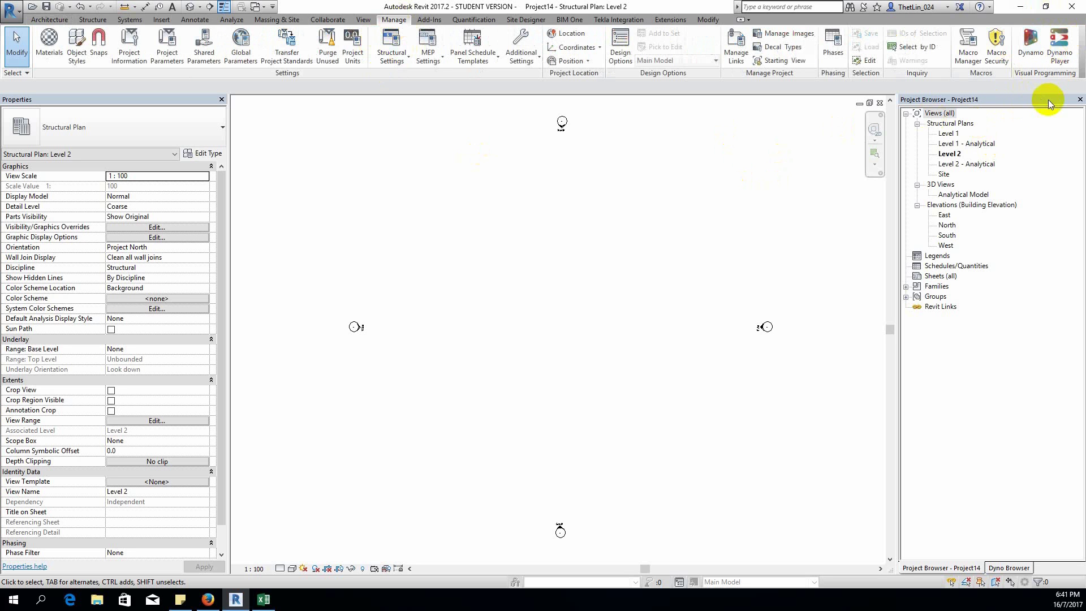
left_click(1061, 45)
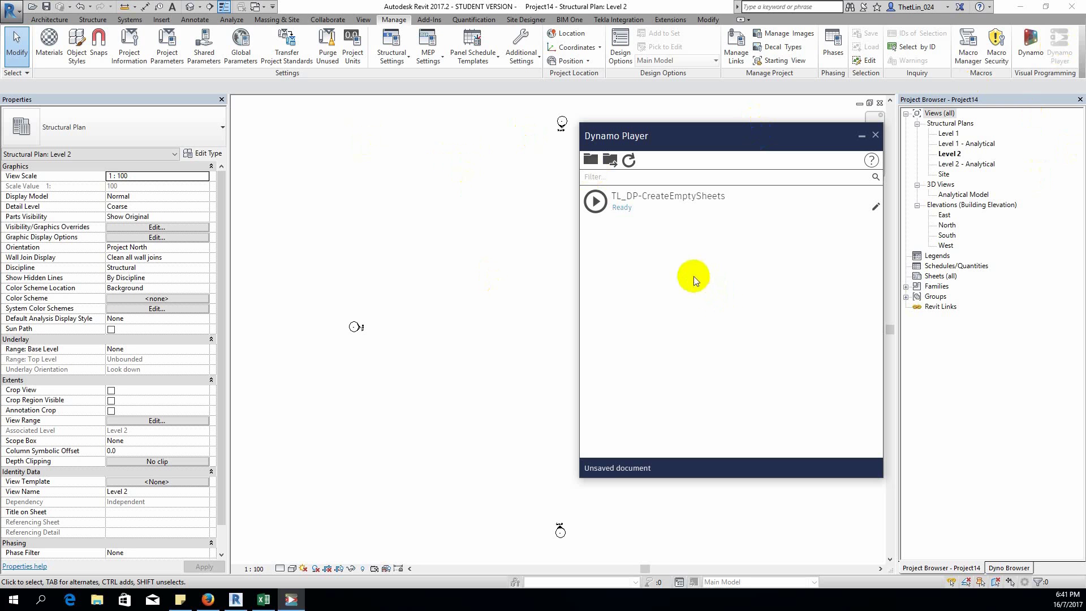
Set Dynamo Player's scripts folder to Desktop\CreateSheets
left_click(591, 161)
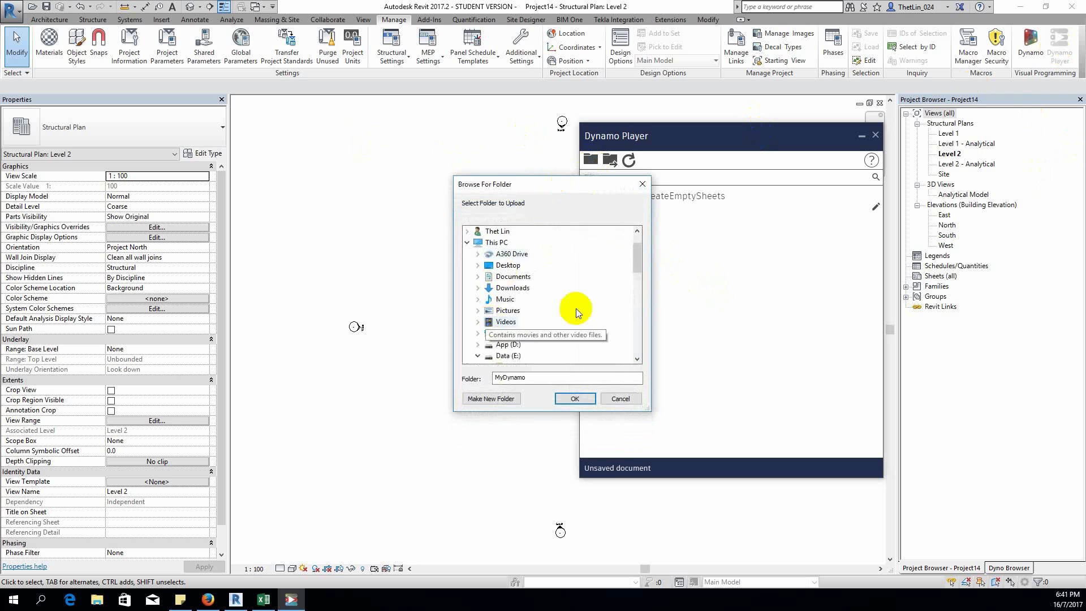
left_click_drag(639, 260, 641, 271)
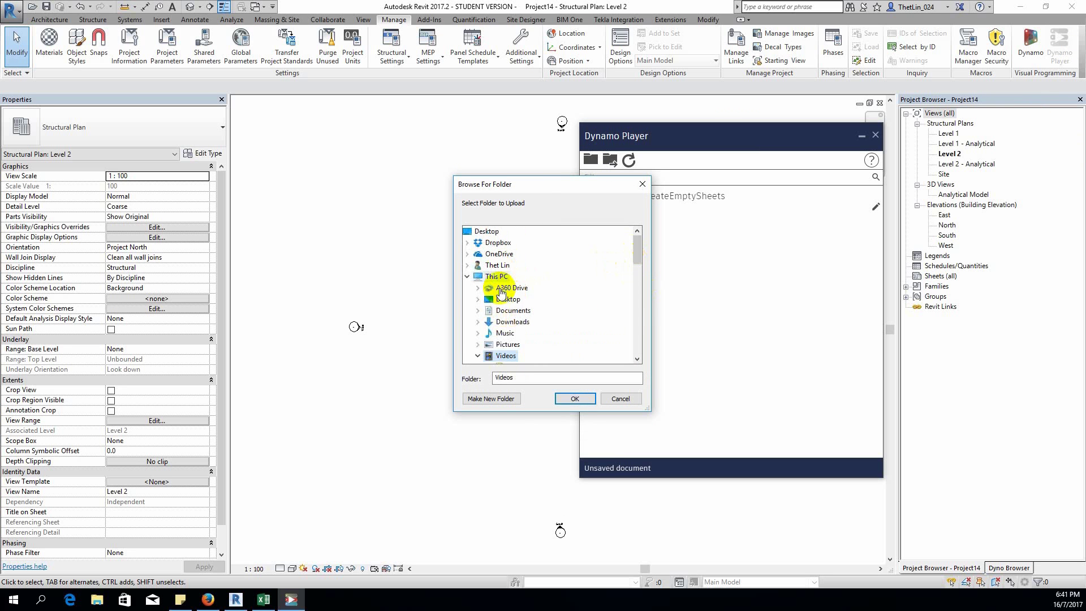
left_click(506, 300)
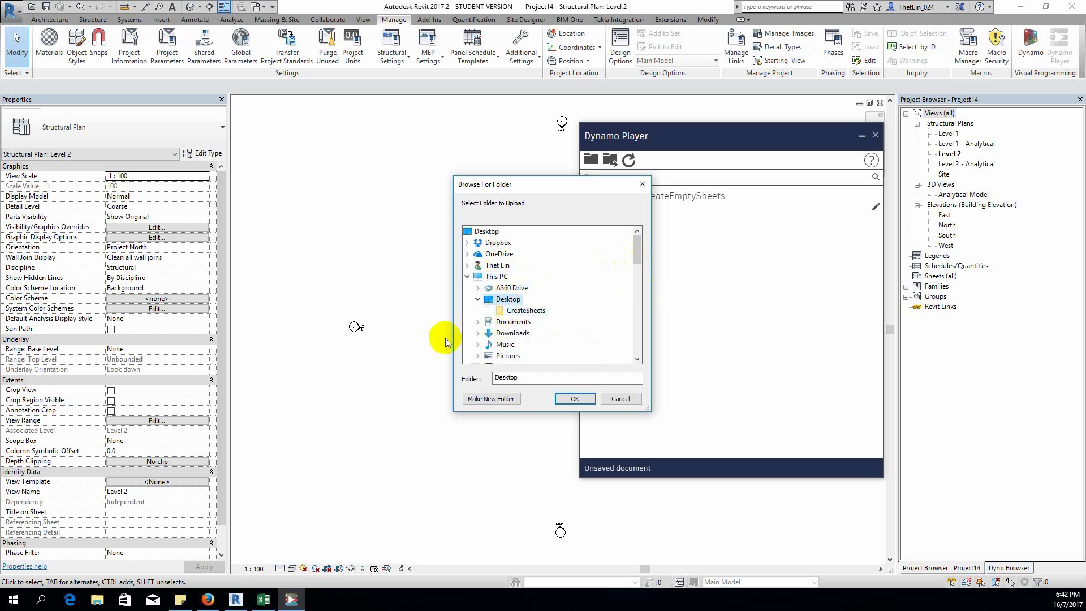
left_click(525, 310)
left_click(574, 398)
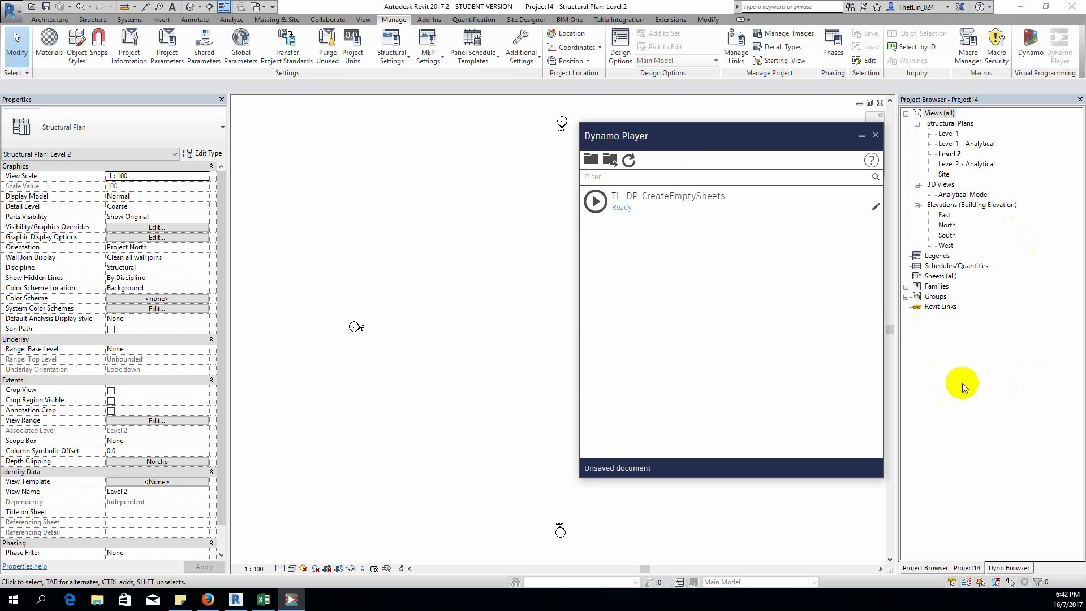
Run TL_DP-CreateEmptySheets and move its Data-Shapes input form to the top left
left_click(595, 202)
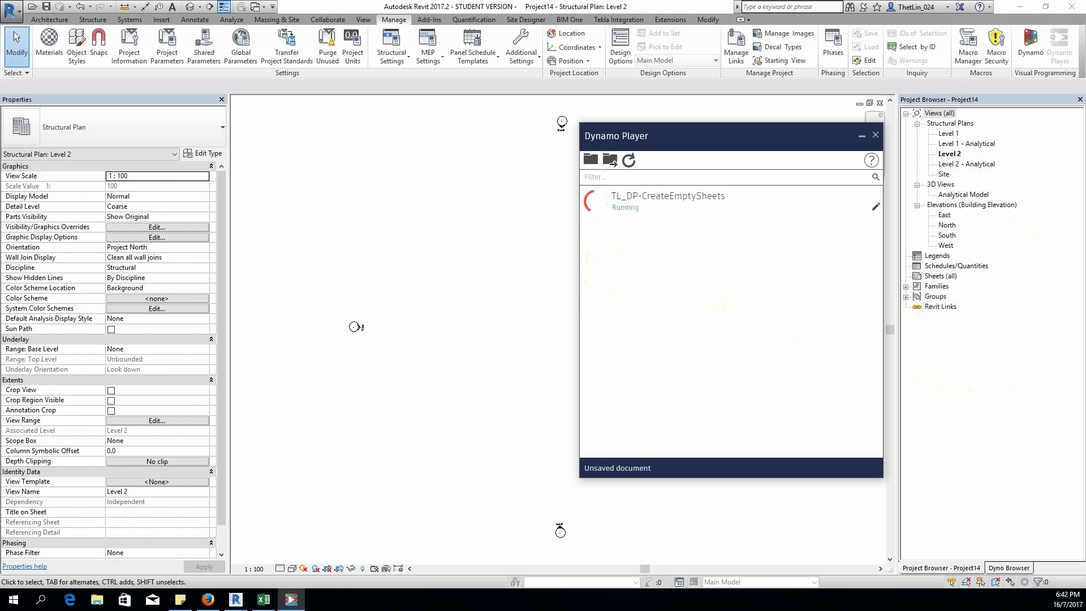
left_click_drag(532, 195, 383, 111)
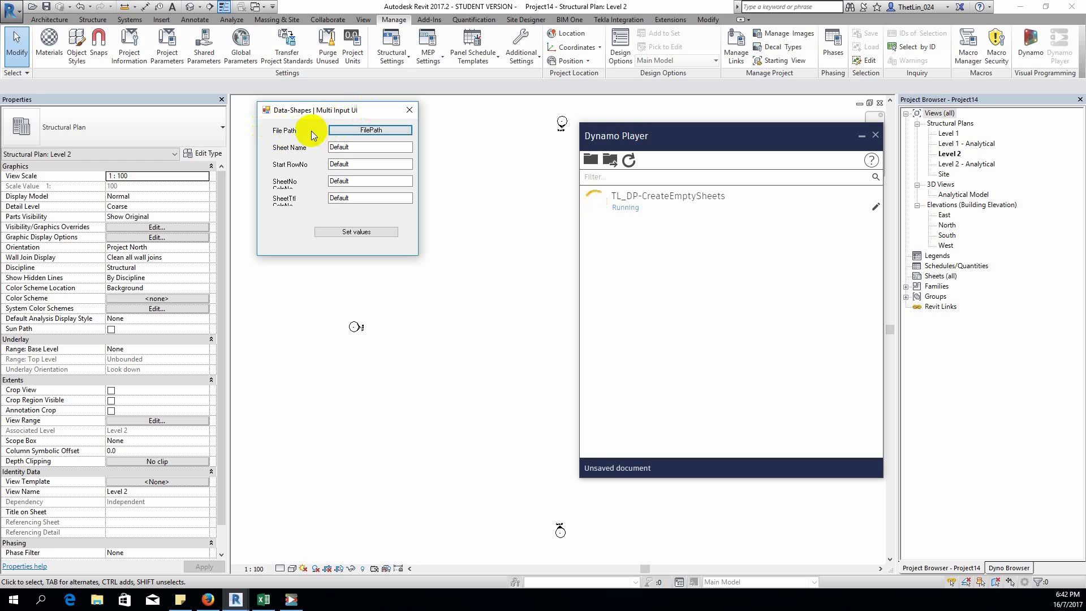
Set the script's File Path input to MasterDwgList.xlsx in the CreateSheets folder
left_click(364, 133)
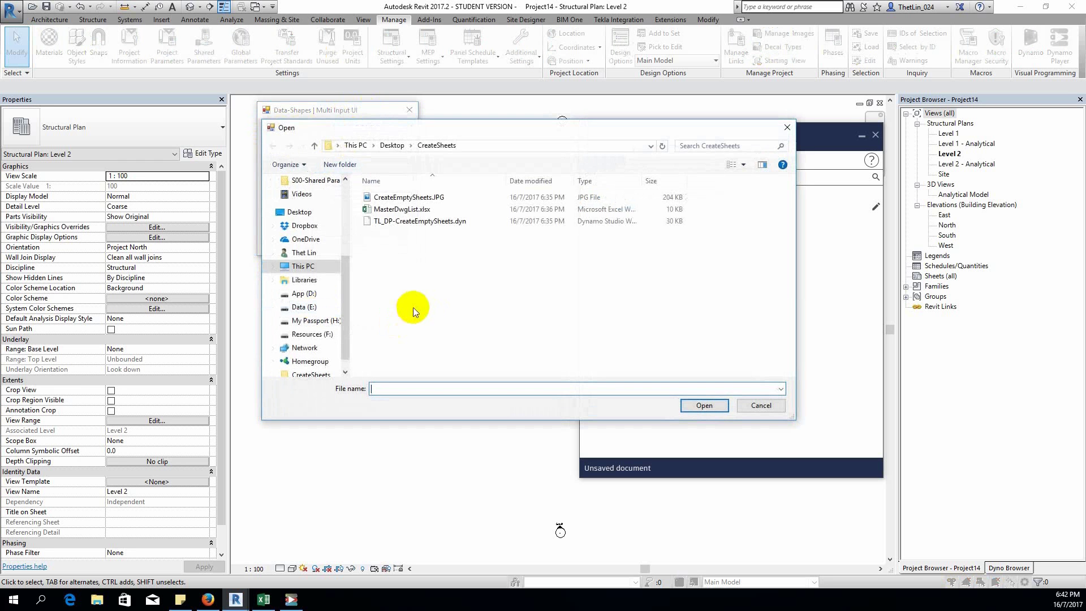
left_click(398, 211)
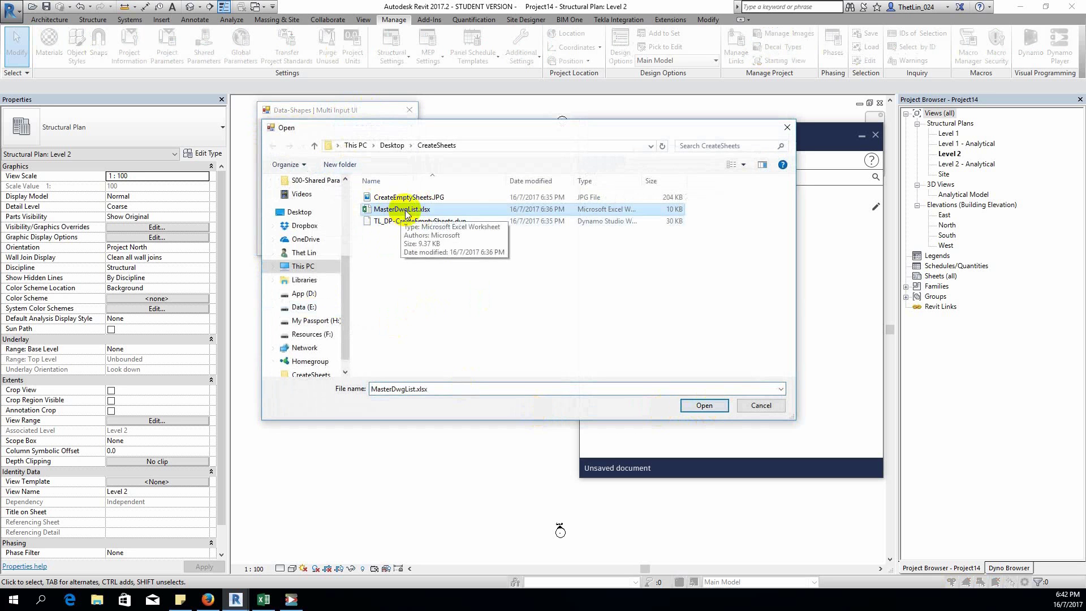
left_click(703, 406)
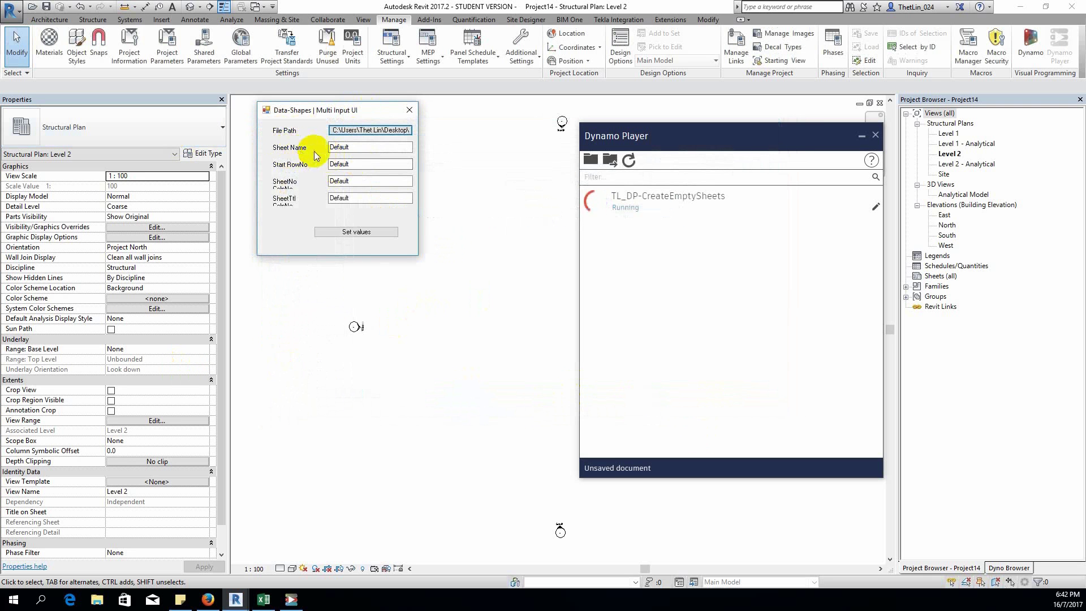
left_click(317, 604)
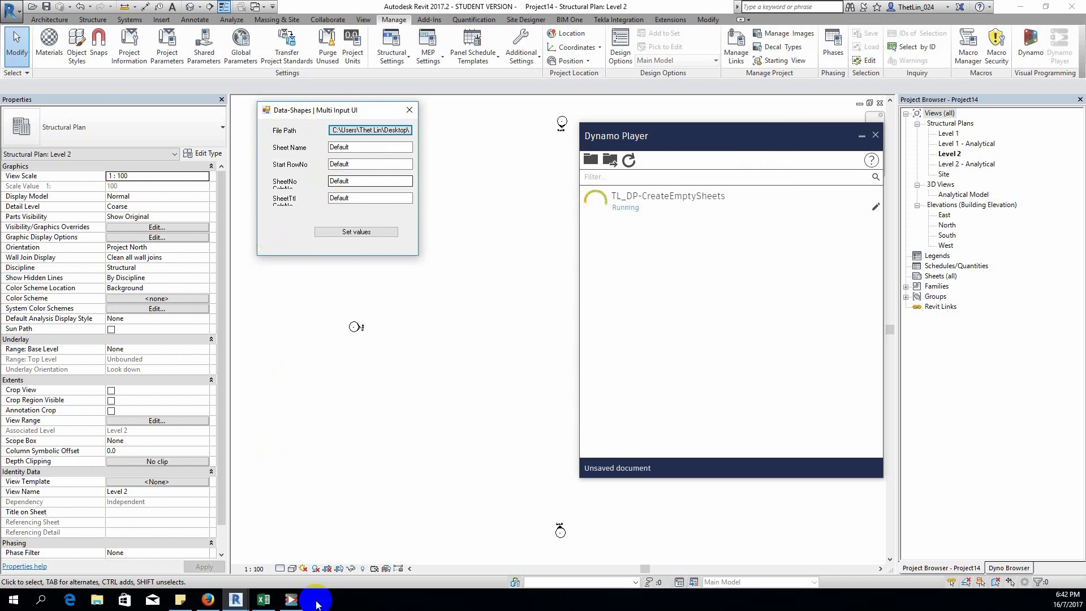
Bring the MasterDwgList spreadsheet forward and position it below the input form
left_click(264, 601)
left_click_drag(470, 94, 454, 199)
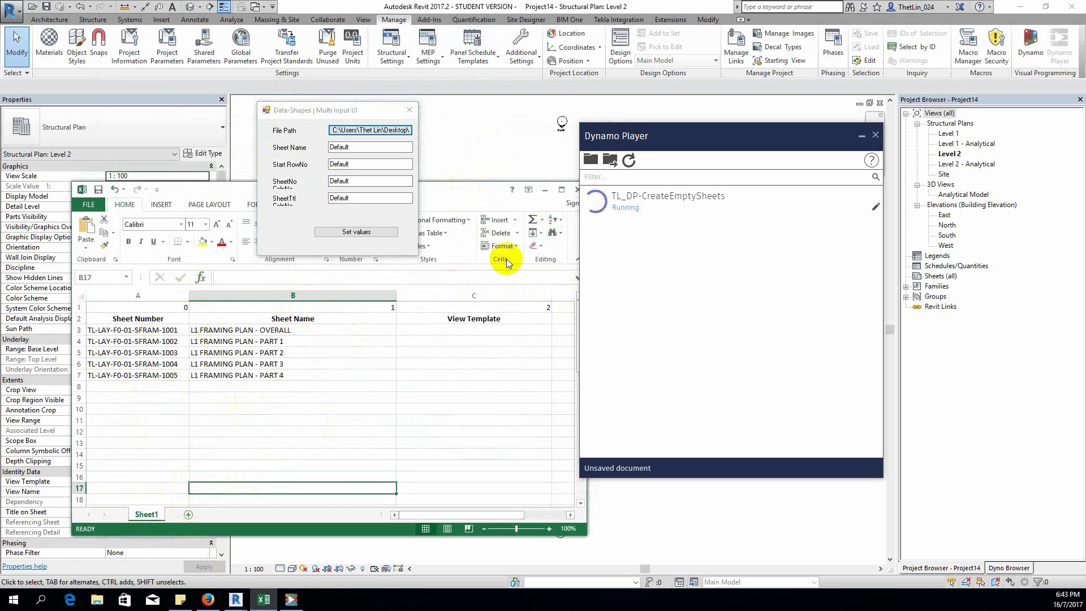
left_click_drag(476, 190, 454, 196)
Enter Sheet1, start row 3, number column 1 and title column 2, then submit
double_click(349, 146)
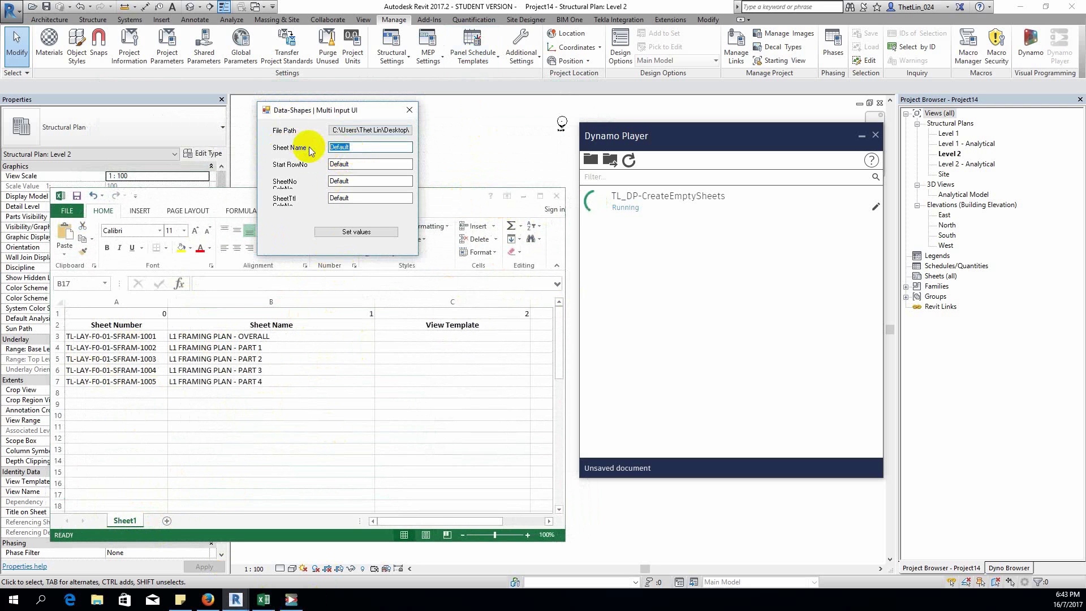
type("Sheet1")
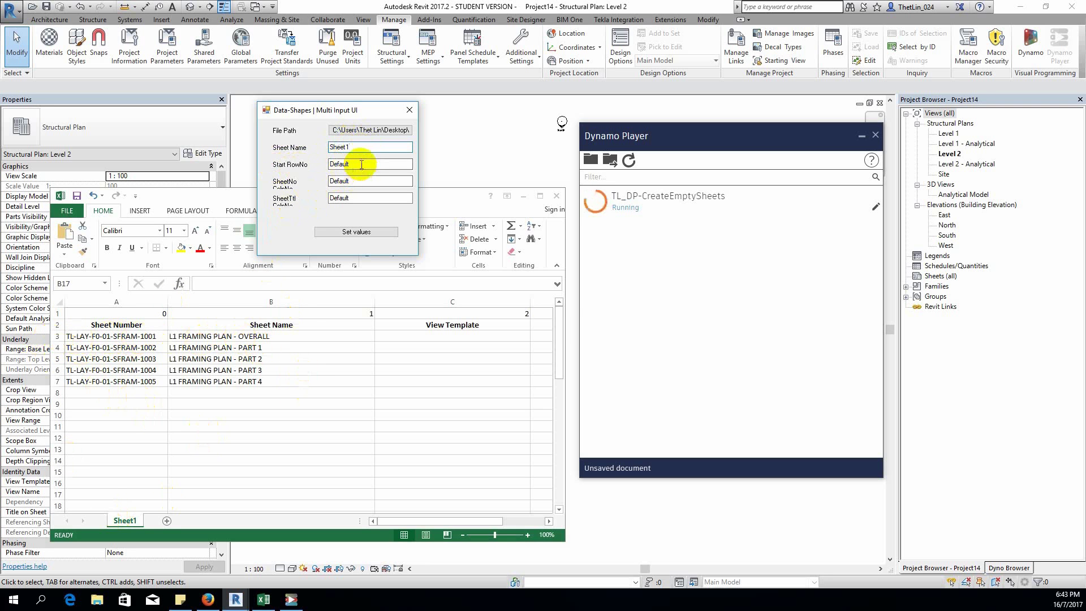
key("Tab")
type("3")
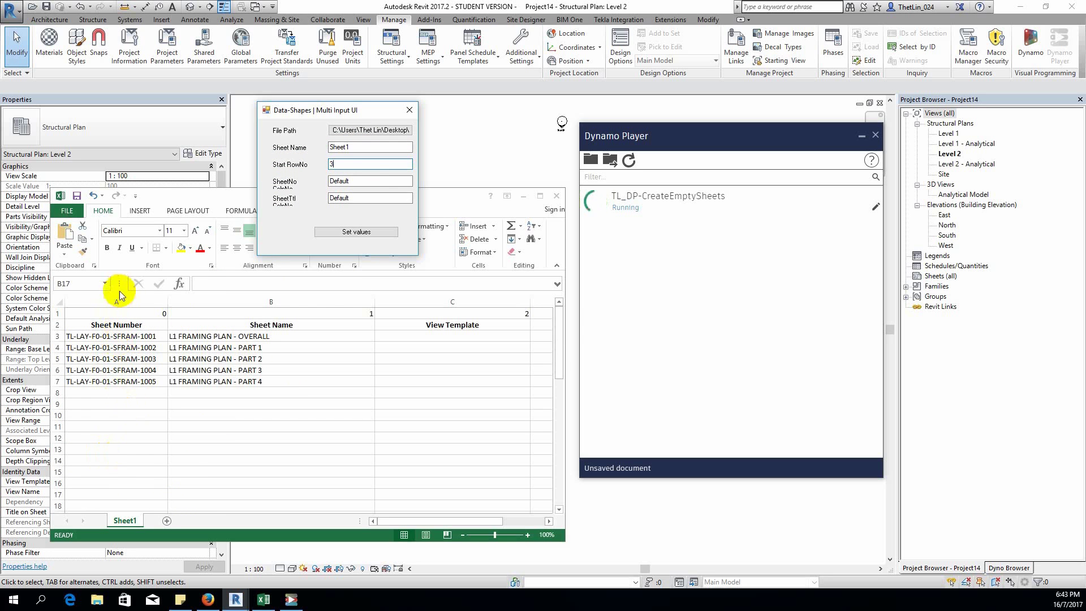
key("Tab")
type("1")
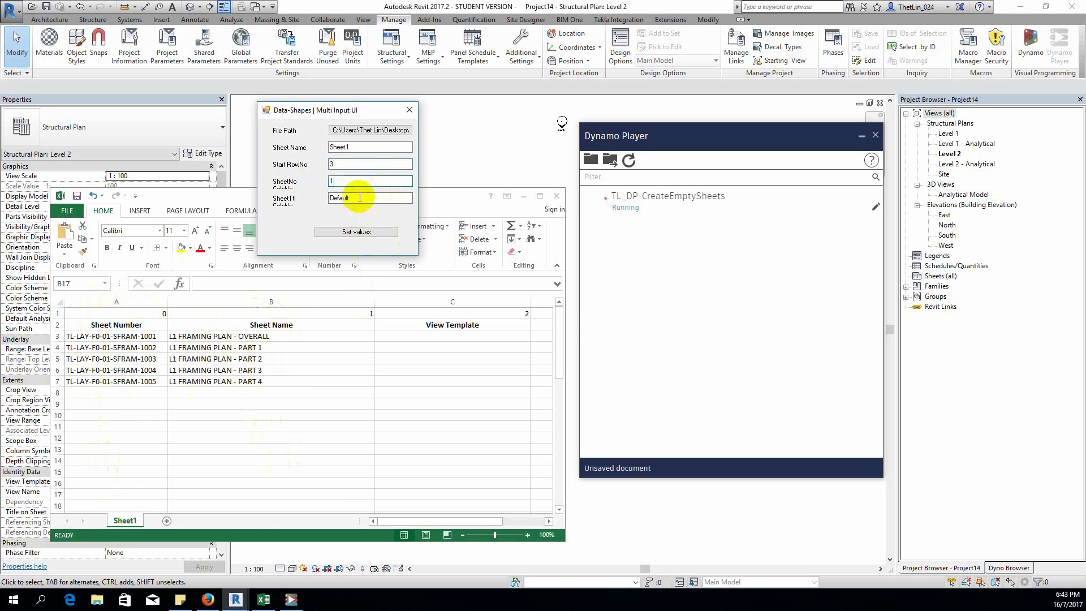
left_click_drag(359, 197, 313, 197)
type("2")
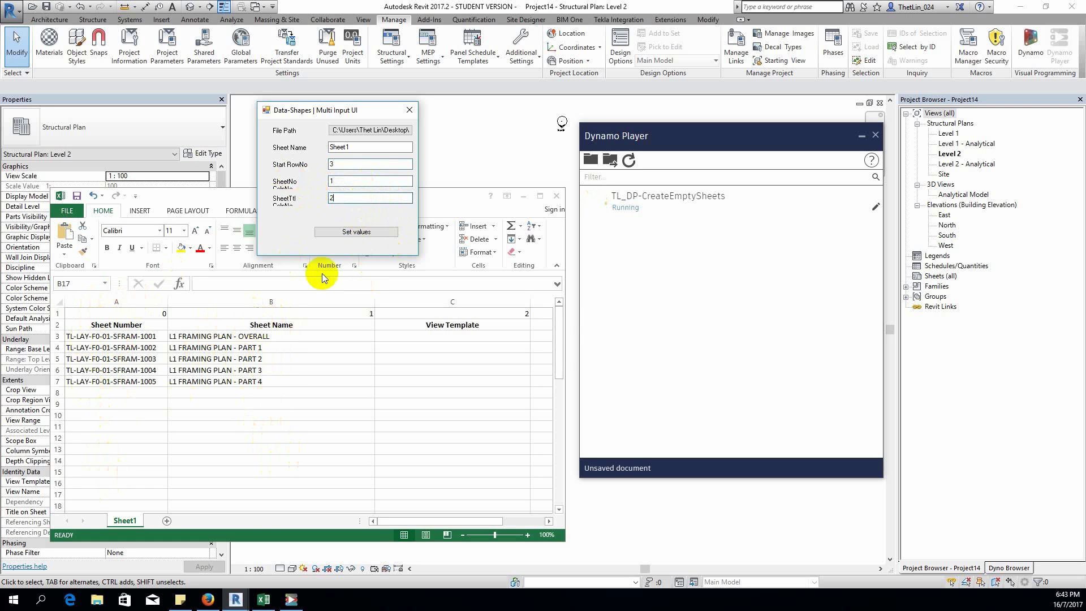
left_click(353, 232)
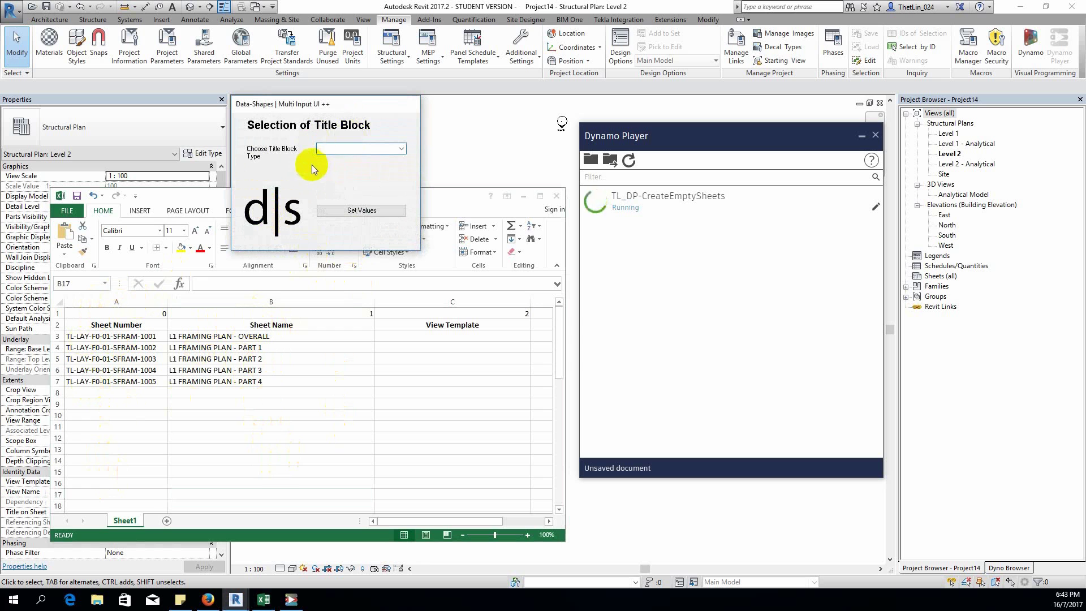
Choose the A1 metric title block and confirm it to finish the run
left_click(401, 149)
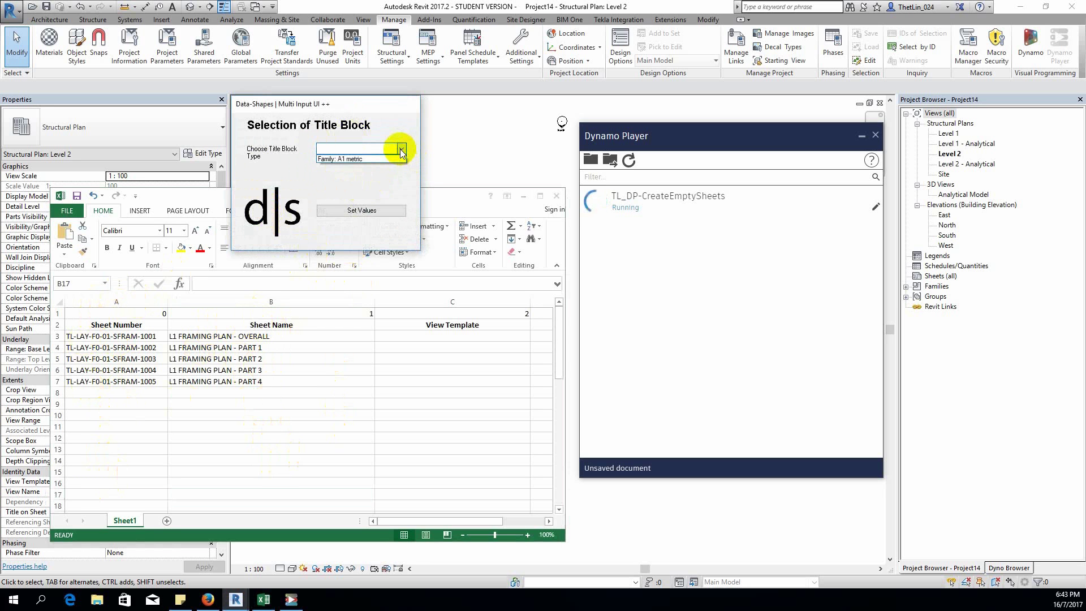
left_click(340, 160)
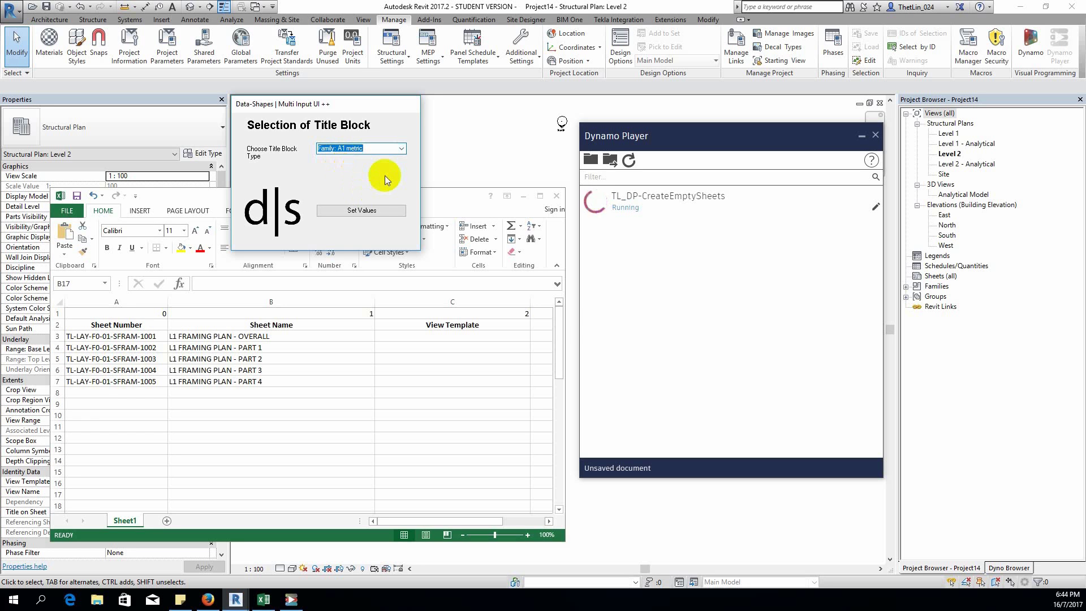
left_click(362, 210)
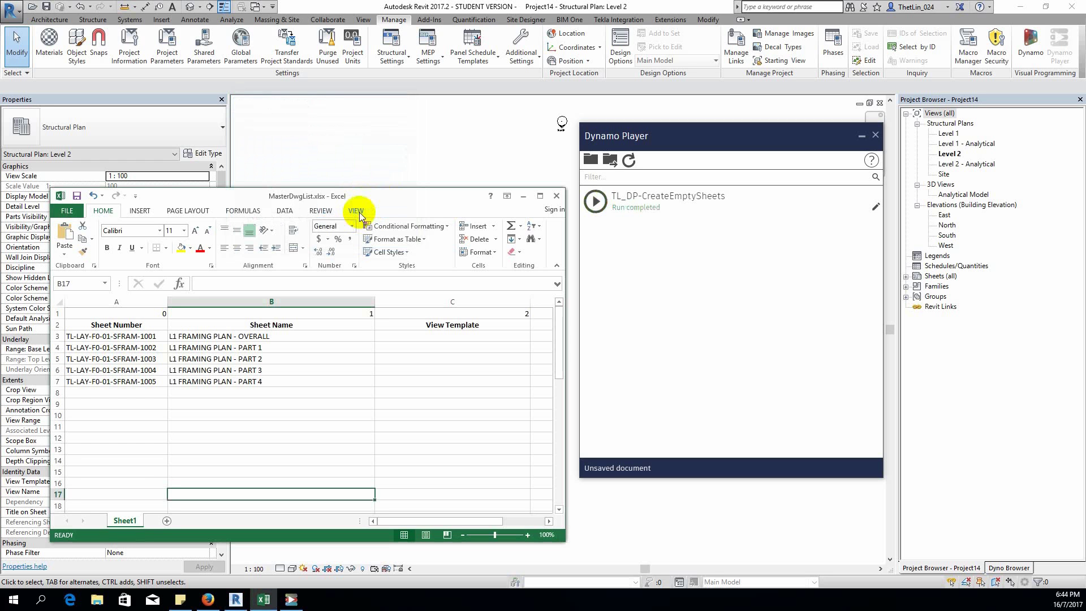
Check the new SFRAM-1001 to 1005 sheets under Sheets (all), then bring Excel forward
left_click(905, 276)
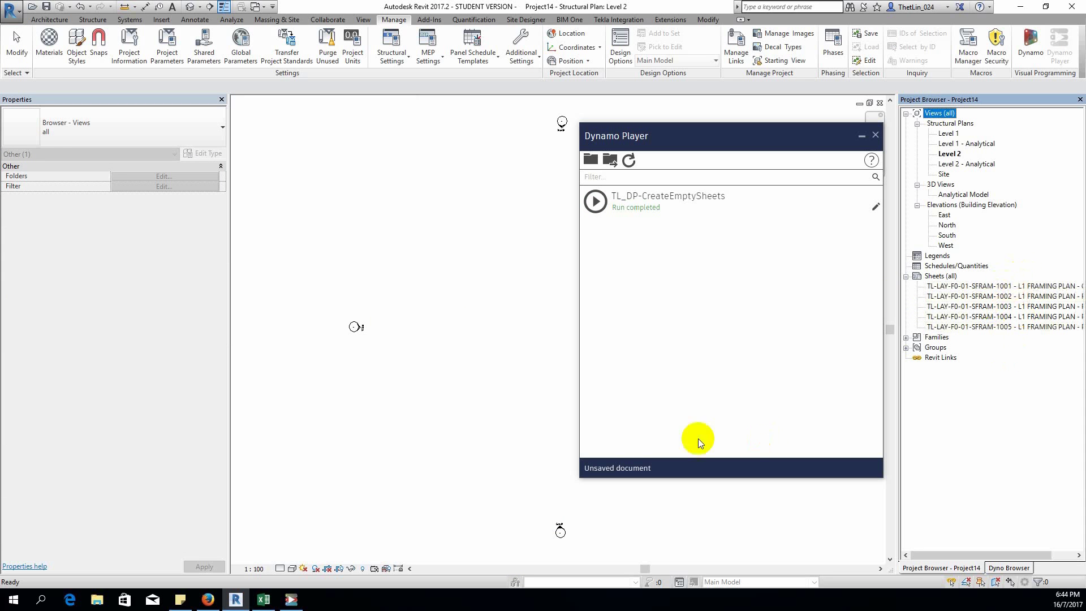
left_click(263, 605)
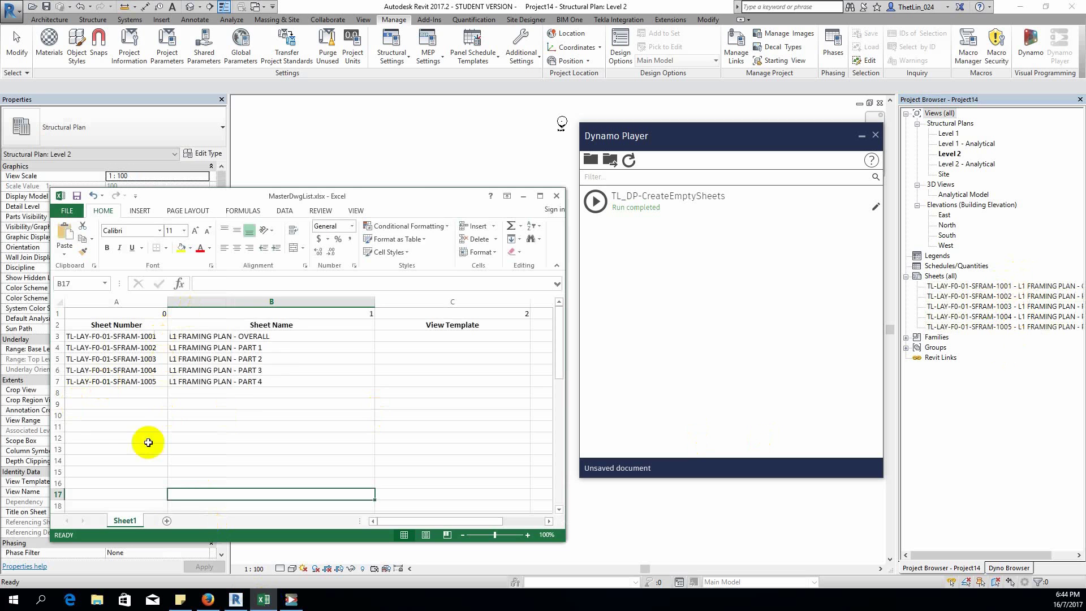
left_click_drag(411, 198, 426, 165)
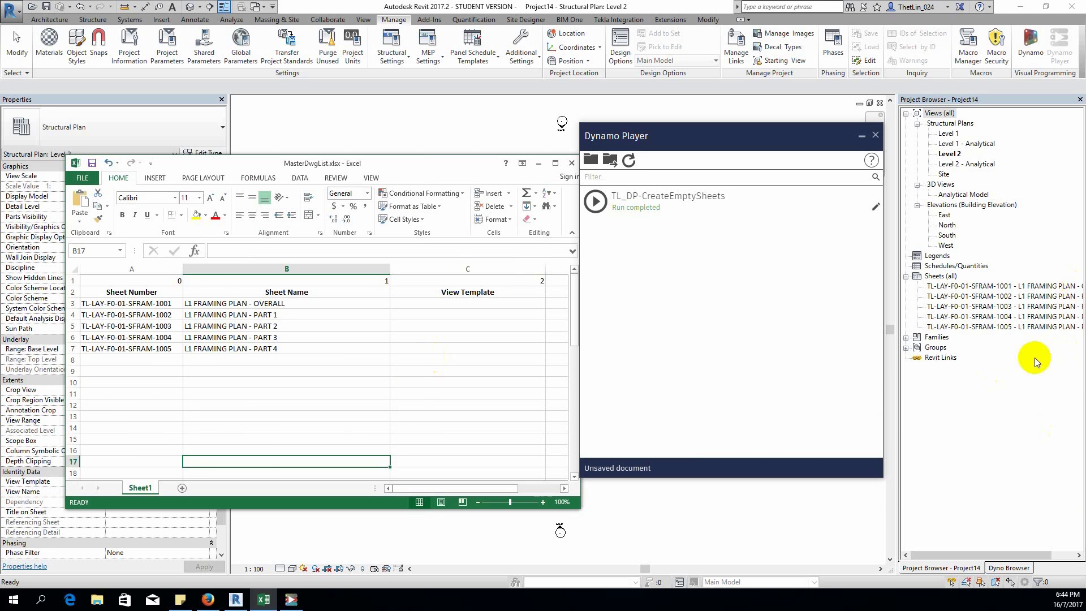
Copy sheet number A3 into A9 and sheet names B3:B7 into B9:B13
left_click(163, 393)
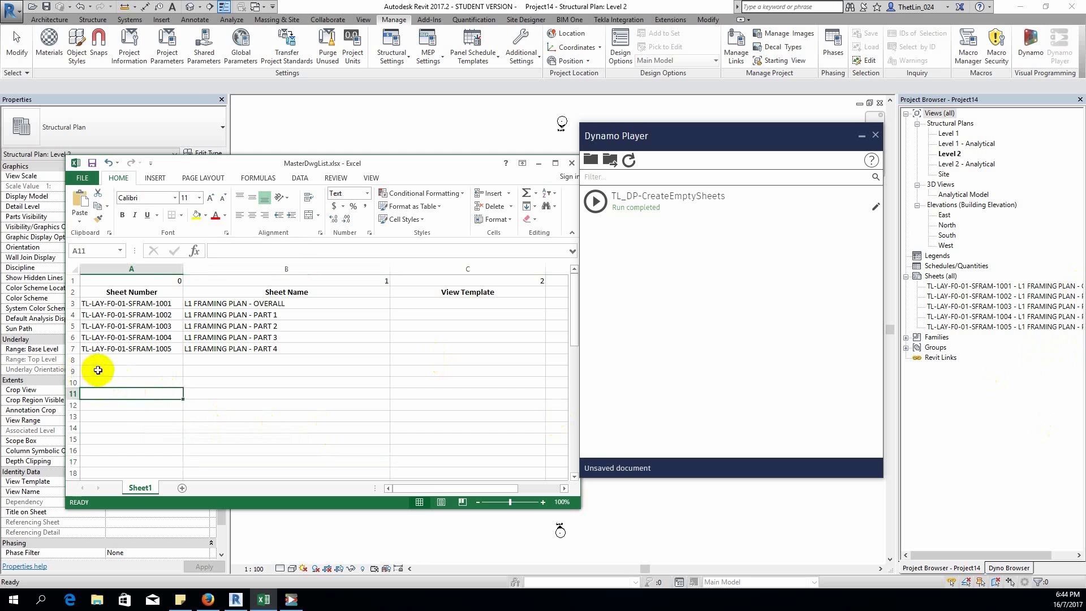
left_click(98, 370)
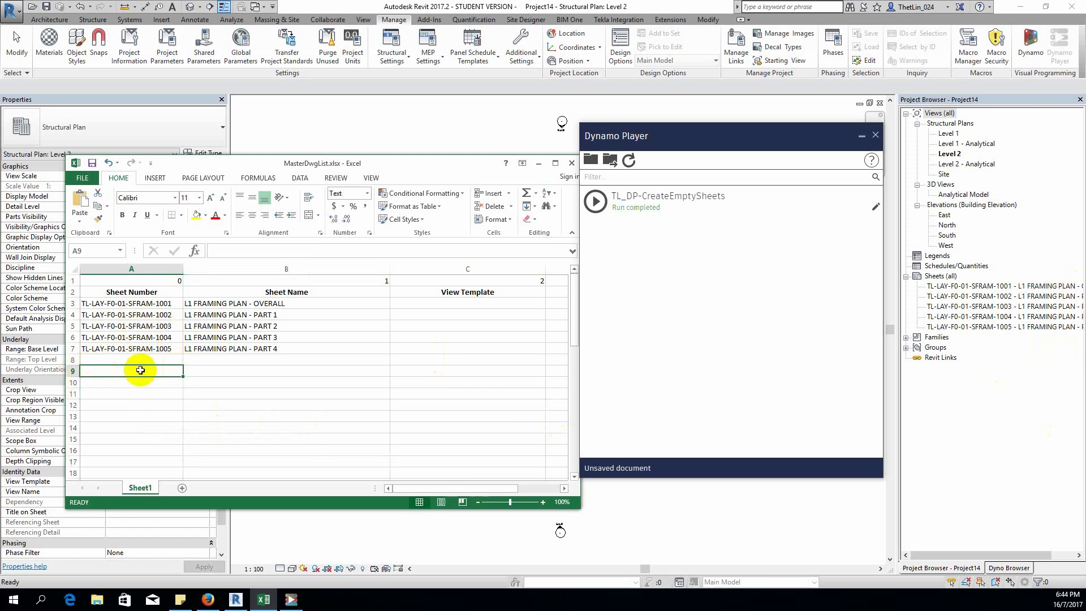
left_click(130, 305)
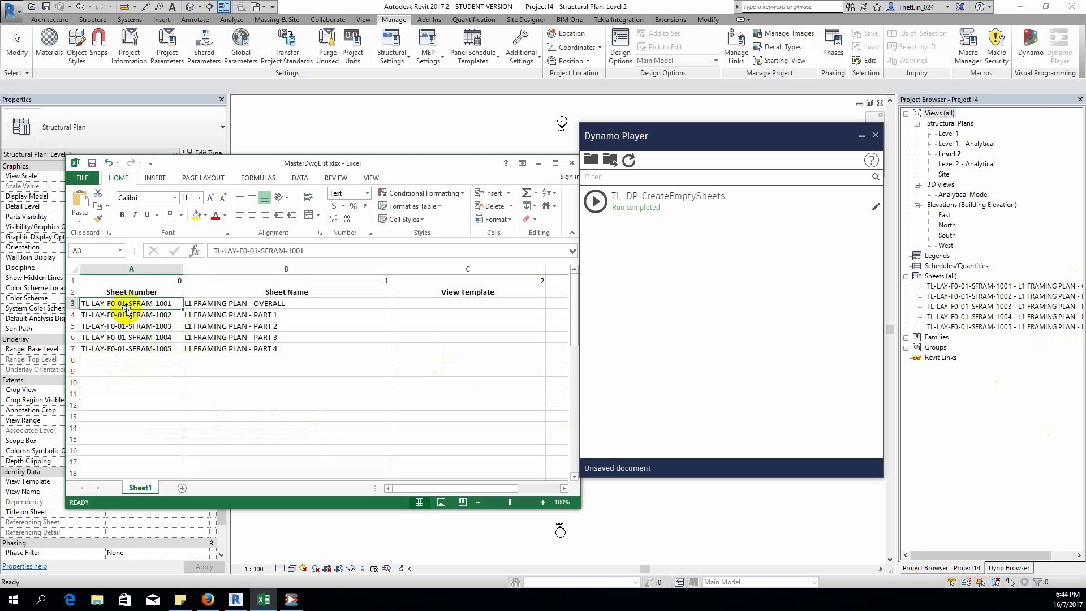
mouse_move(145, 301)
left_mouse_down()
mouse_move(151, 351)
mouse_move(157, 301)
left_mouse_up()
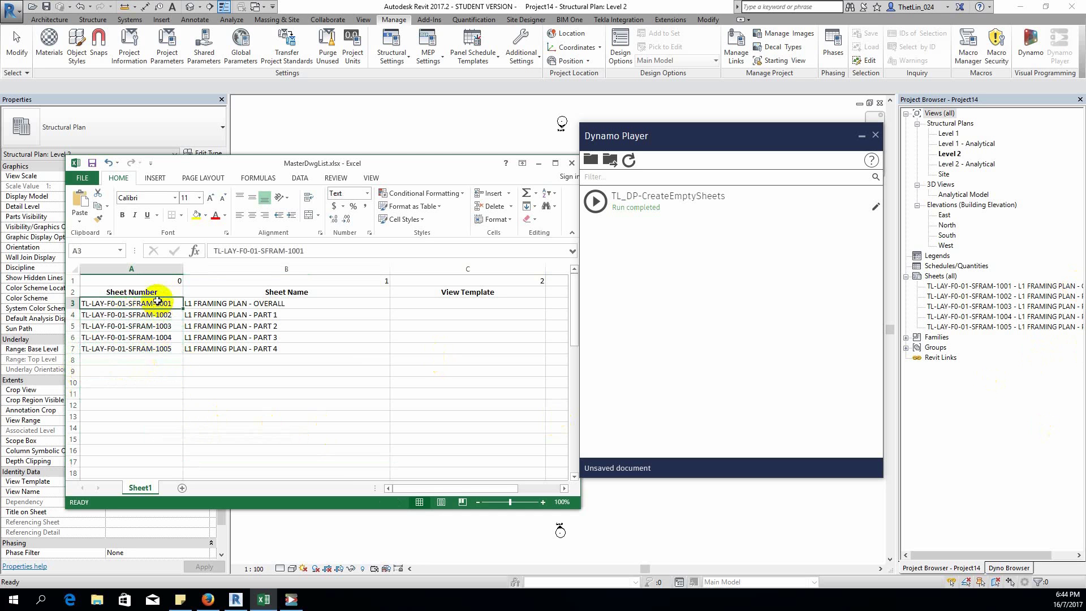
key("ctrl+c")
left_click(116, 371)
key("ctrl+v")
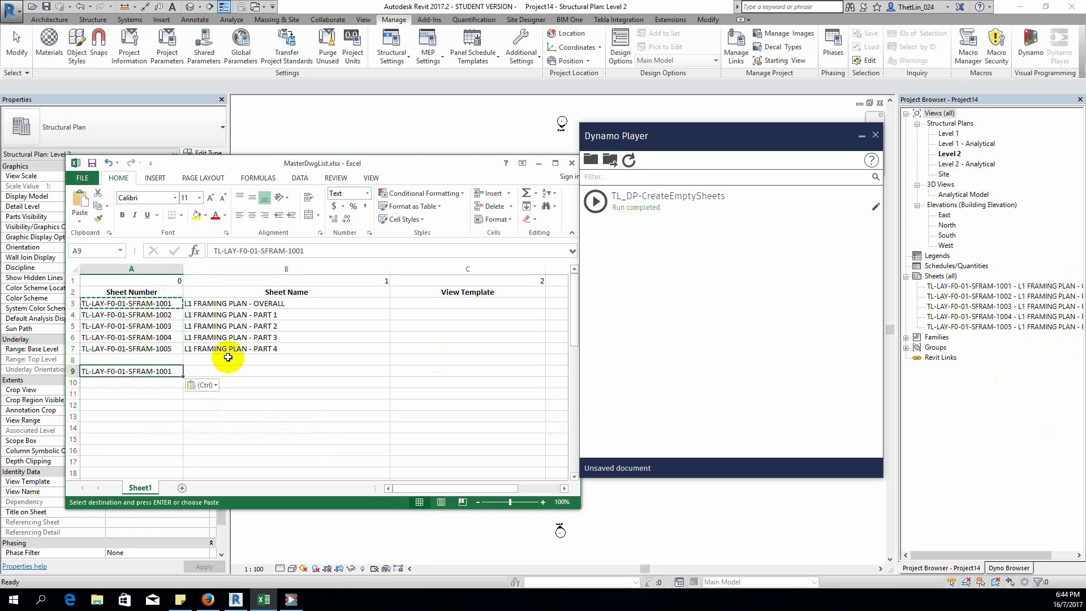
left_click_drag(244, 304, 242, 356)
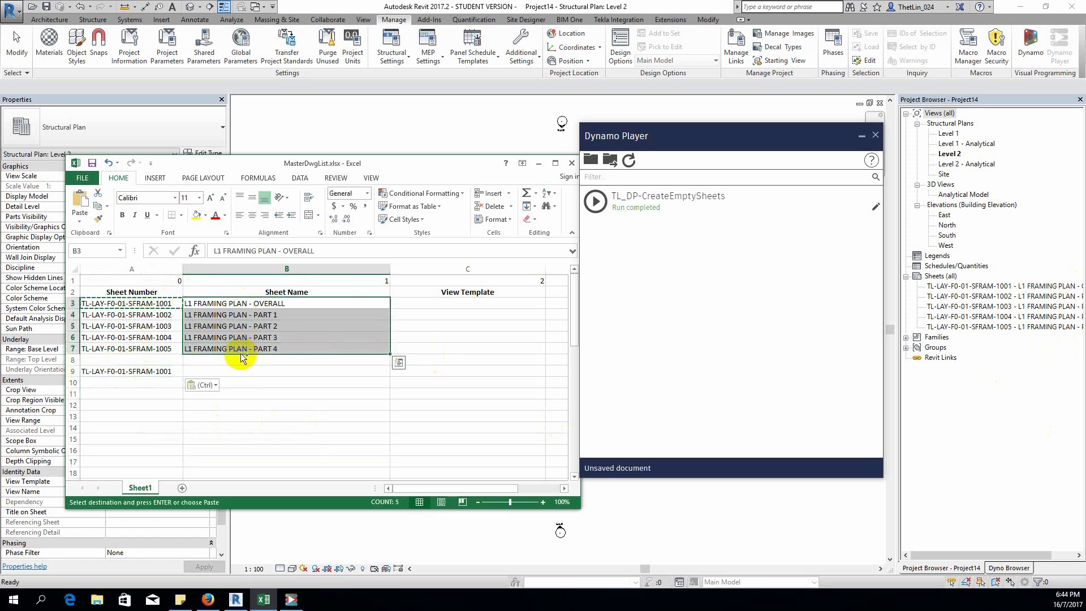
key("ctrl+c")
left_click(213, 371)
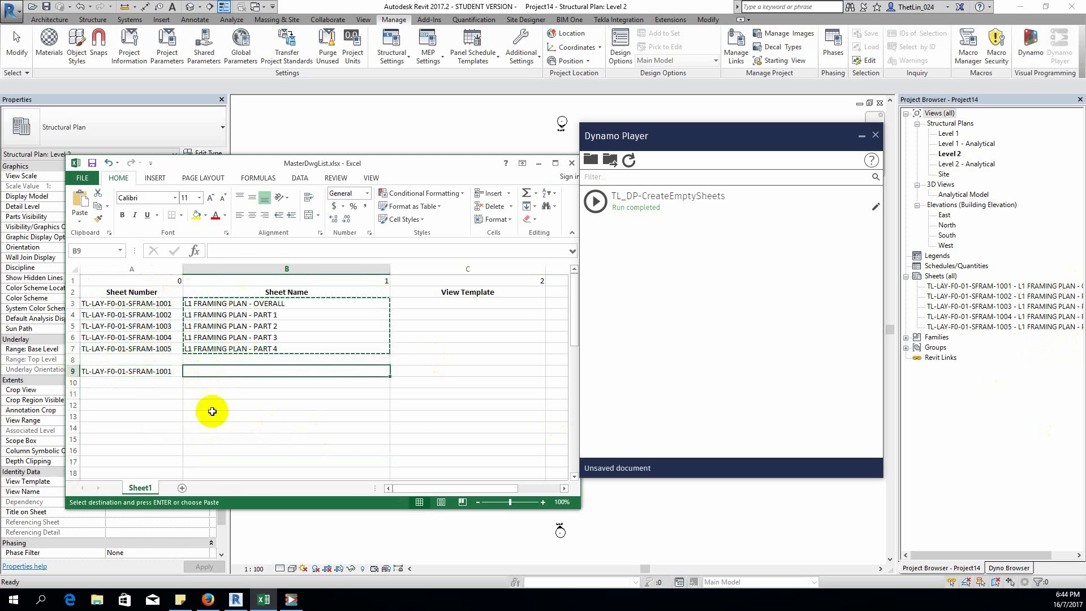
key("ctrl+v")
Replace L1 with L2 in the pasted names B9:B13
left_click(262, 451)
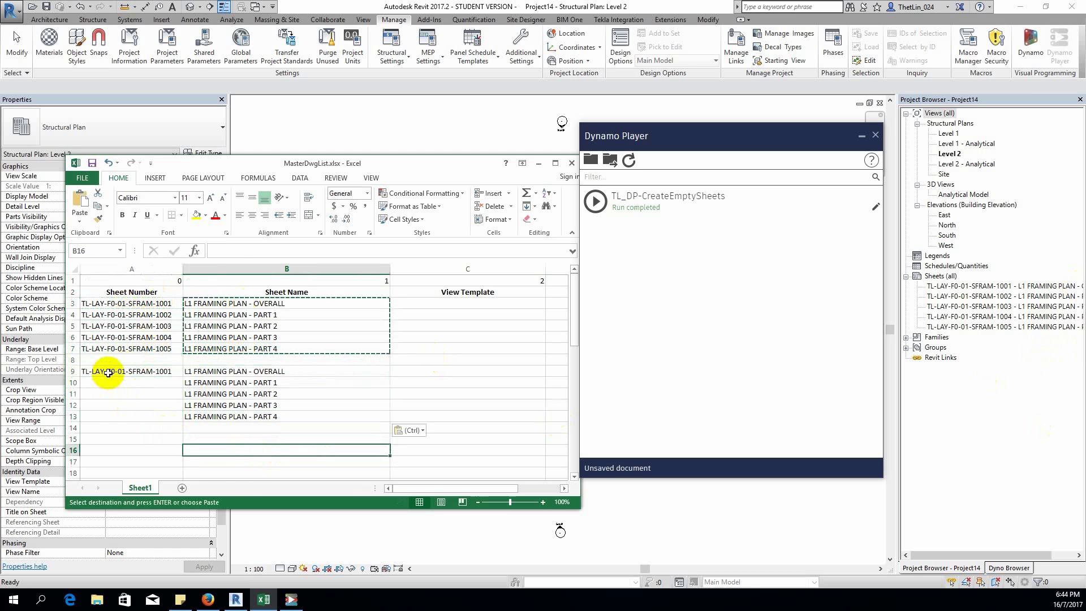
left_click_drag(205, 372, 206, 417)
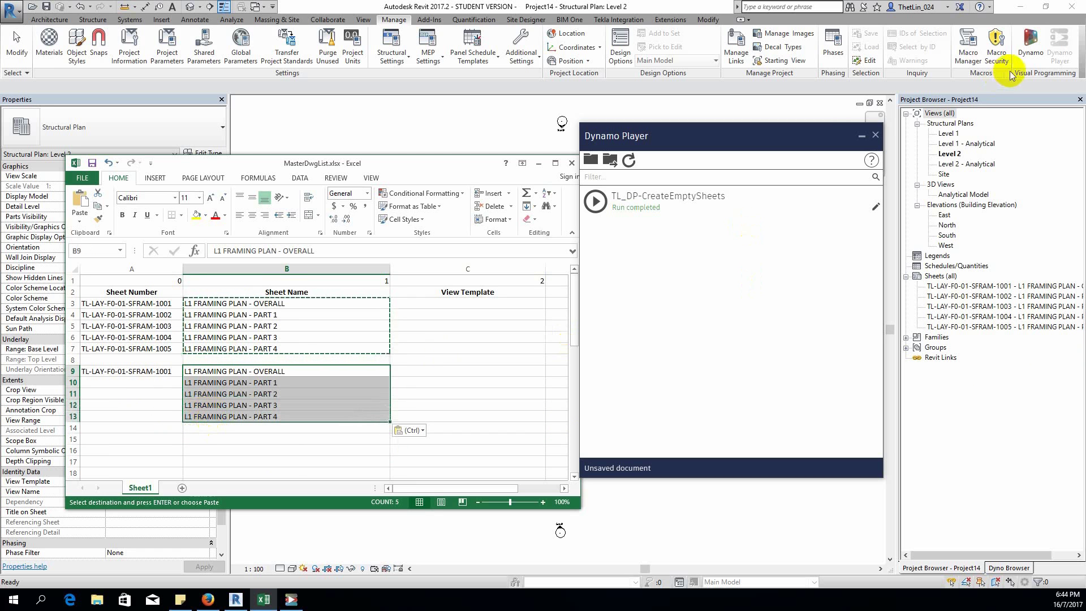
left_click(546, 206)
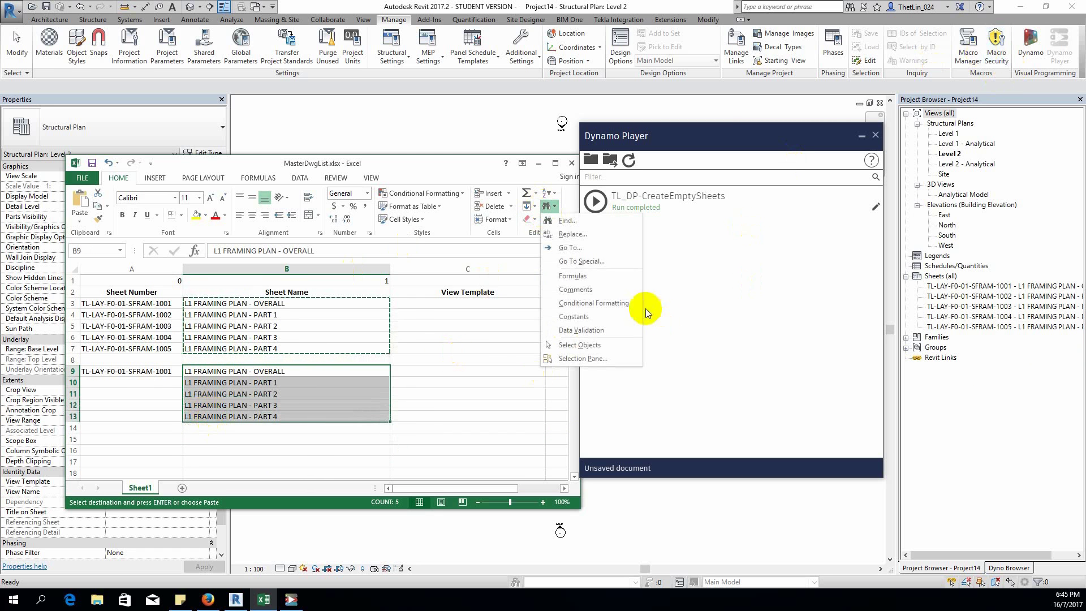
left_click(917, 517)
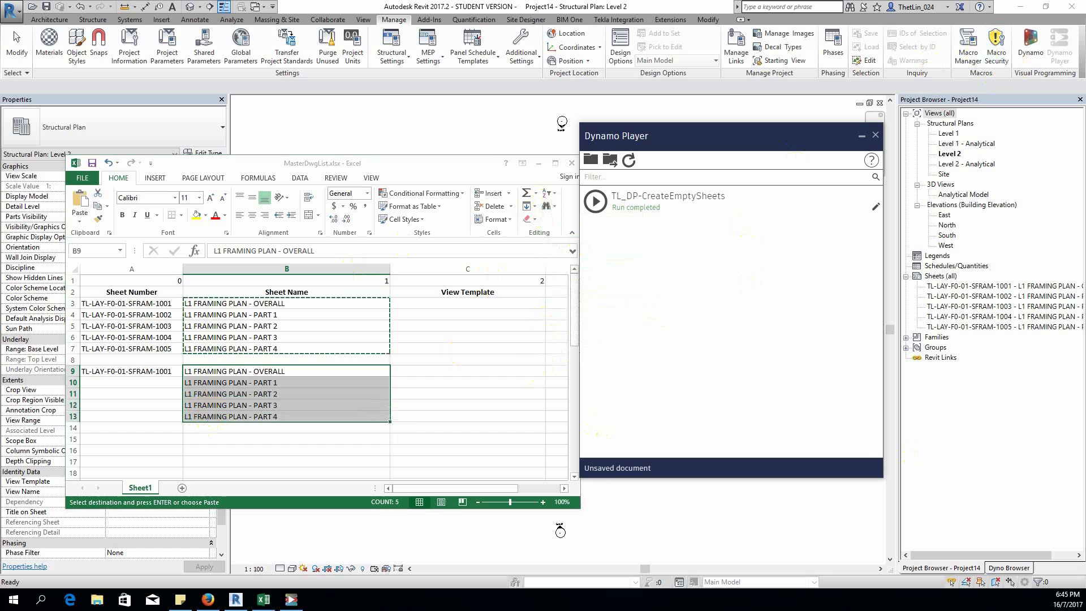
key("alt+a")
Change A9 to F0-02, fill numbers 1001 to 1005 down to row 13, and minimize Excel
double_click(122, 371)
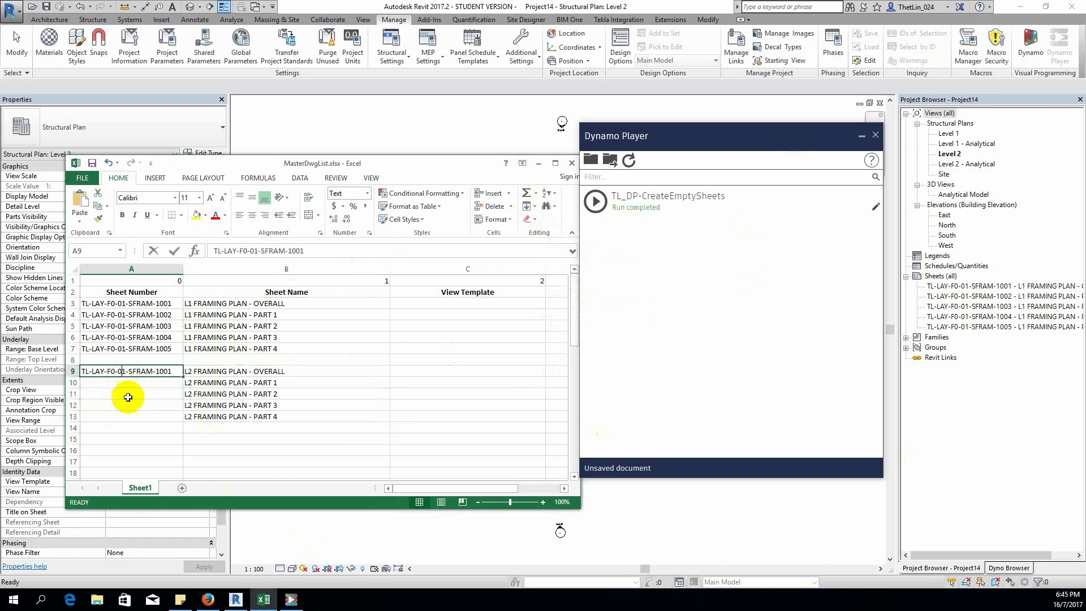
key("Delete")
type("2")
key("Return")
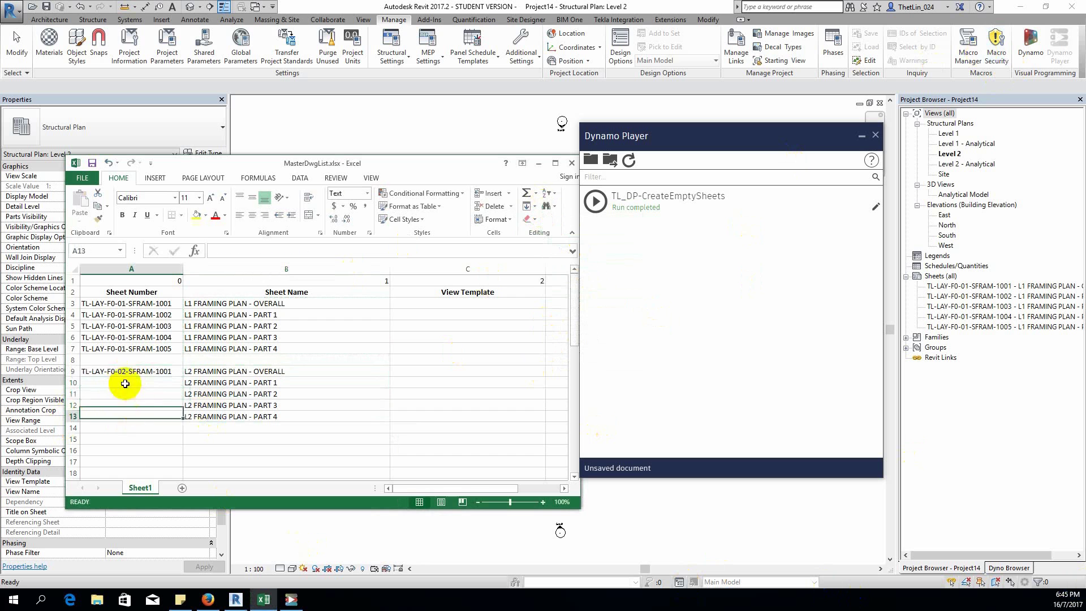
left_click(135, 371)
left_click_drag(183, 375, 181, 419)
left_click(307, 462)
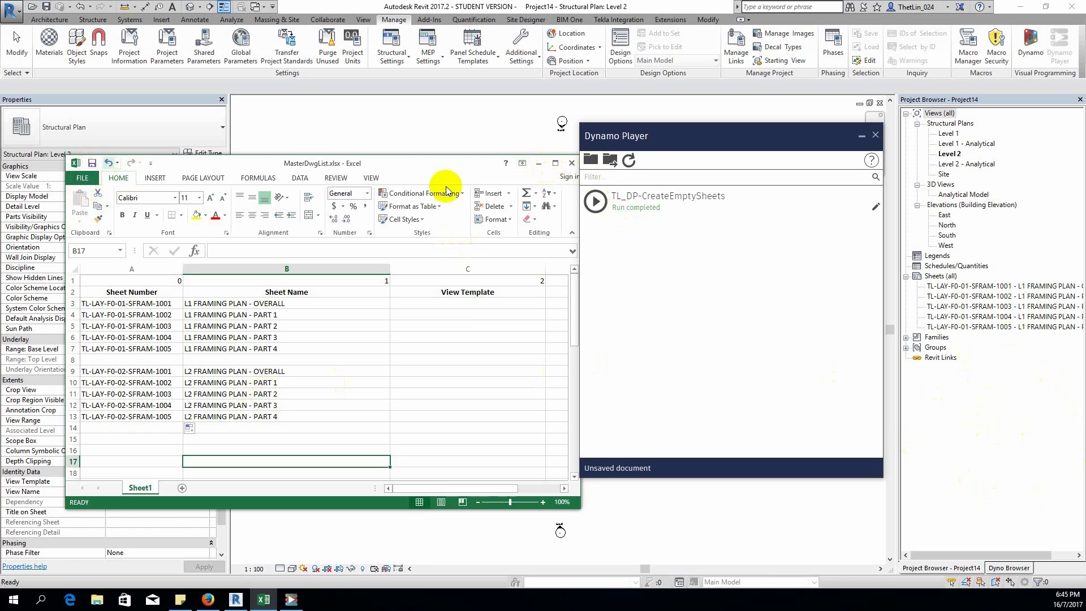
left_click(538, 163)
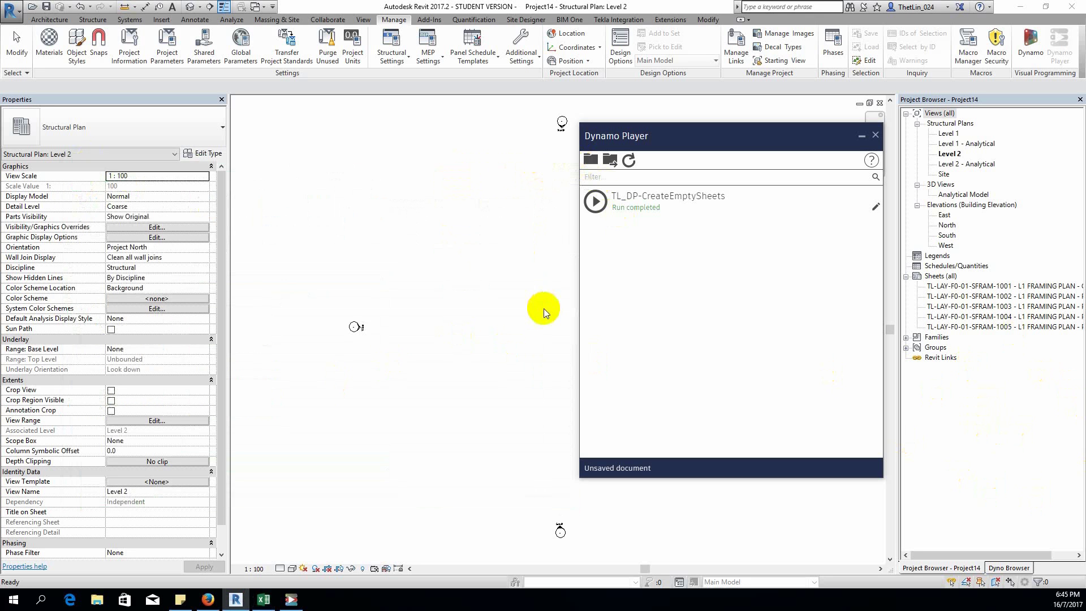
Rerun TL_DP-CreateEmptySheets and submit its title block dialog; the run completes with errors
left_click(595, 201)
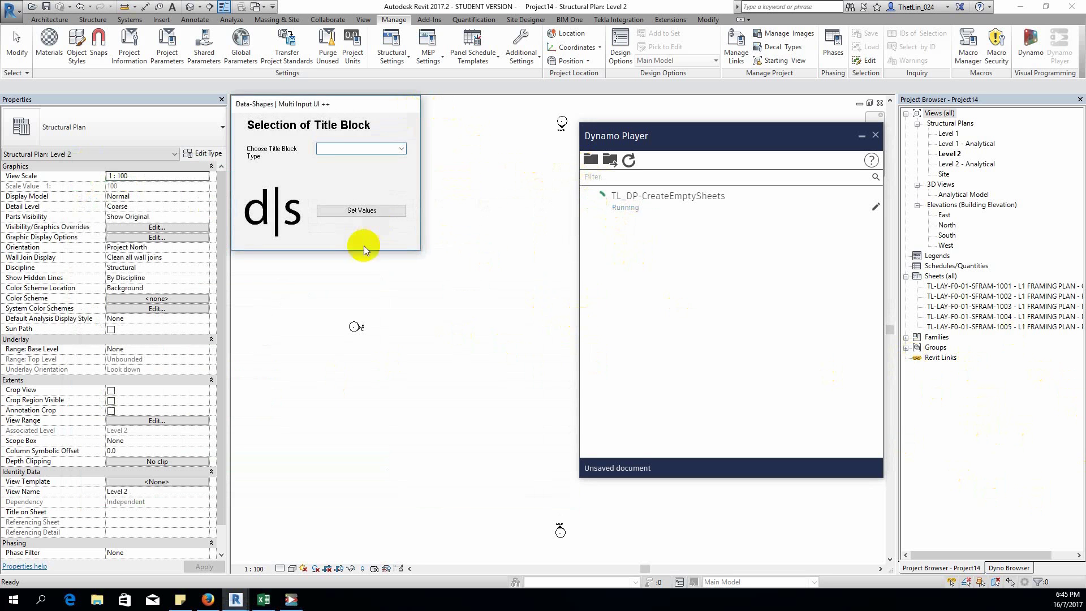
left_click(362, 211)
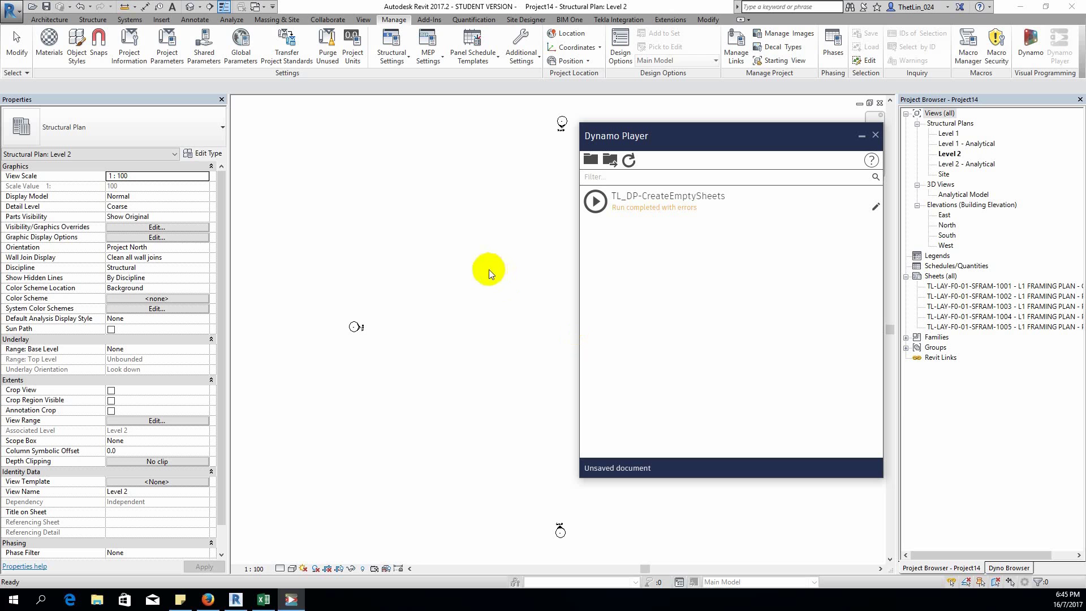
Load the A0–A4 metric title blocks from Metric Library Titleblocks, overwriting existing versions, and rerun TL_DP-CreateEmptySheets
left_click(162, 20)
left_click(363, 46)
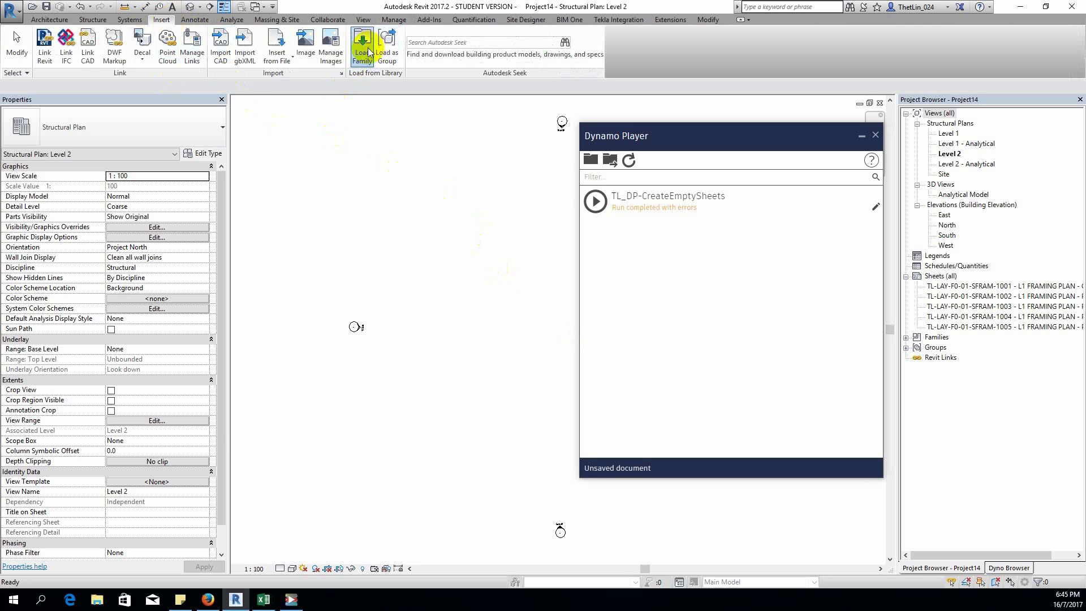
left_click(249, 310)
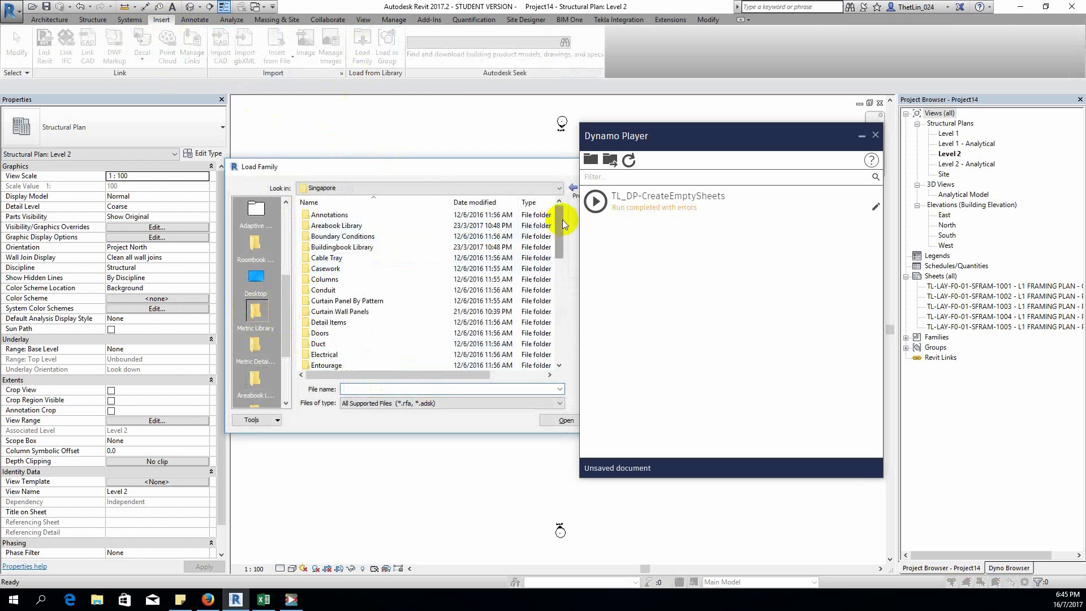
left_click_drag(562, 219, 542, 348)
double_click(317, 344)
left_click(328, 215)
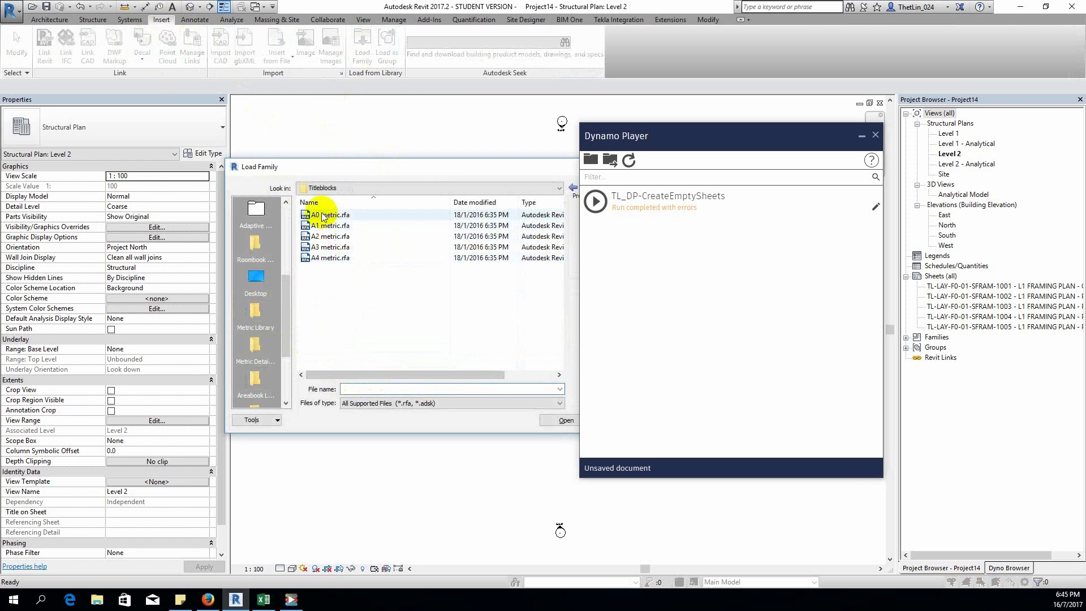
left_click(327, 258, "shift")
left_click(566, 421)
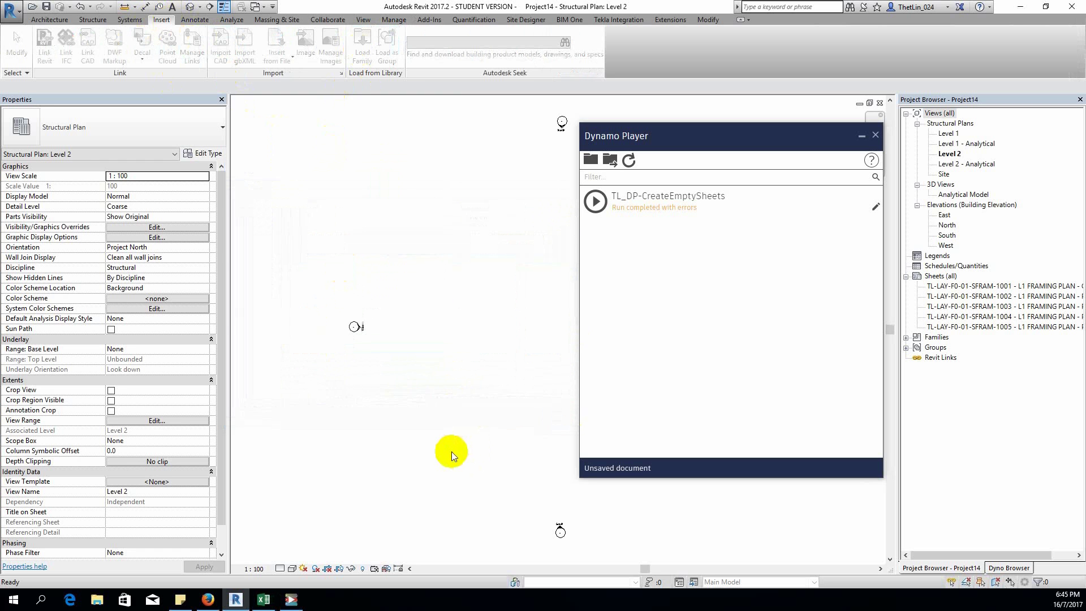
left_click(475, 266)
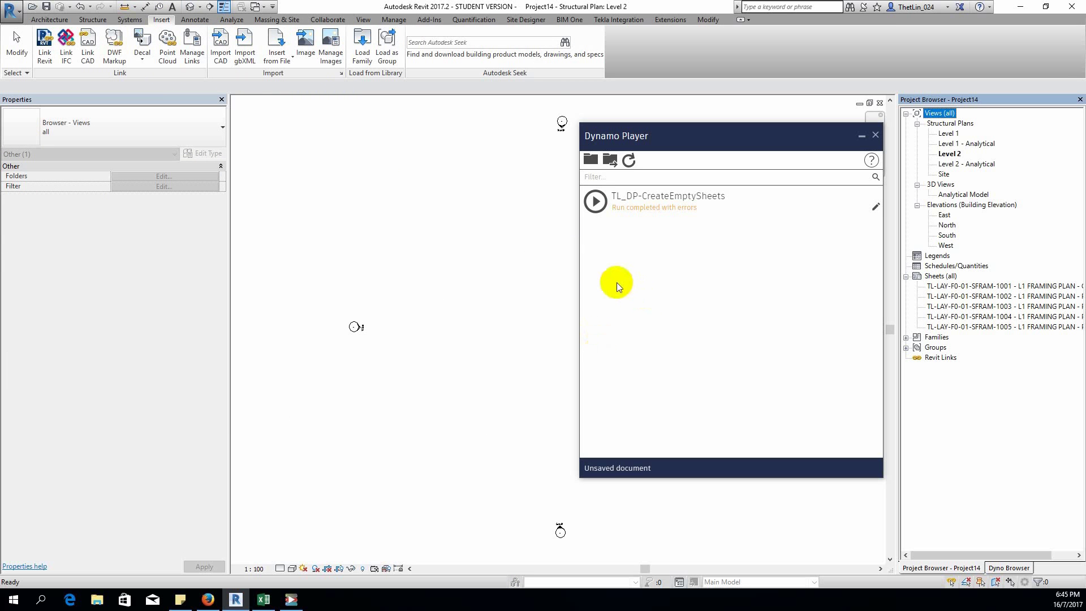
left_click(595, 201)
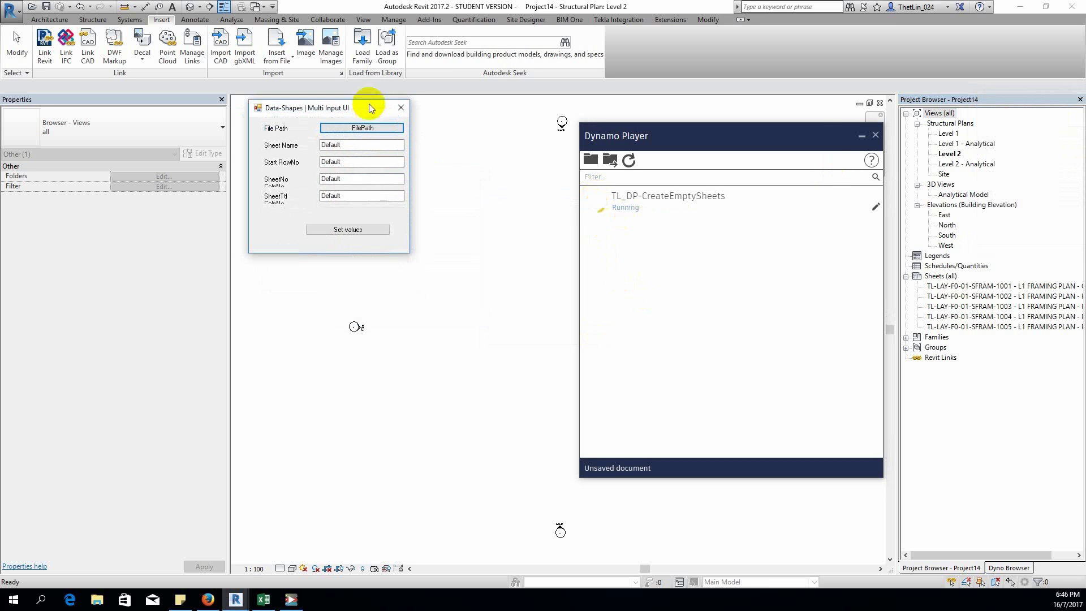
Set the script's FilePath to MasterDwgList.xlsx and bring the Excel drawing list into view
left_click(358, 126)
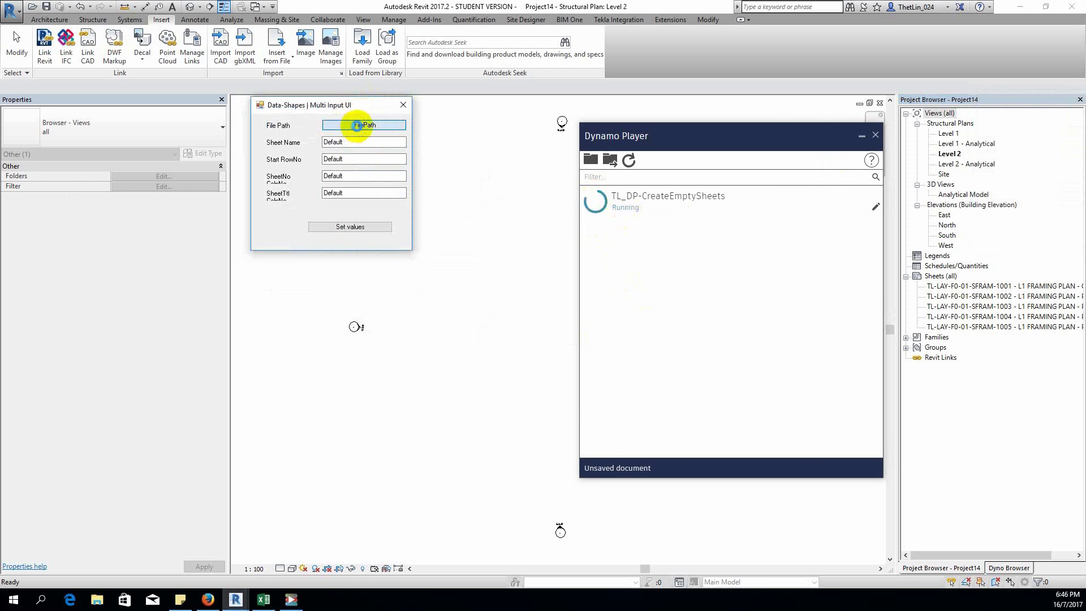
left_click(382, 204)
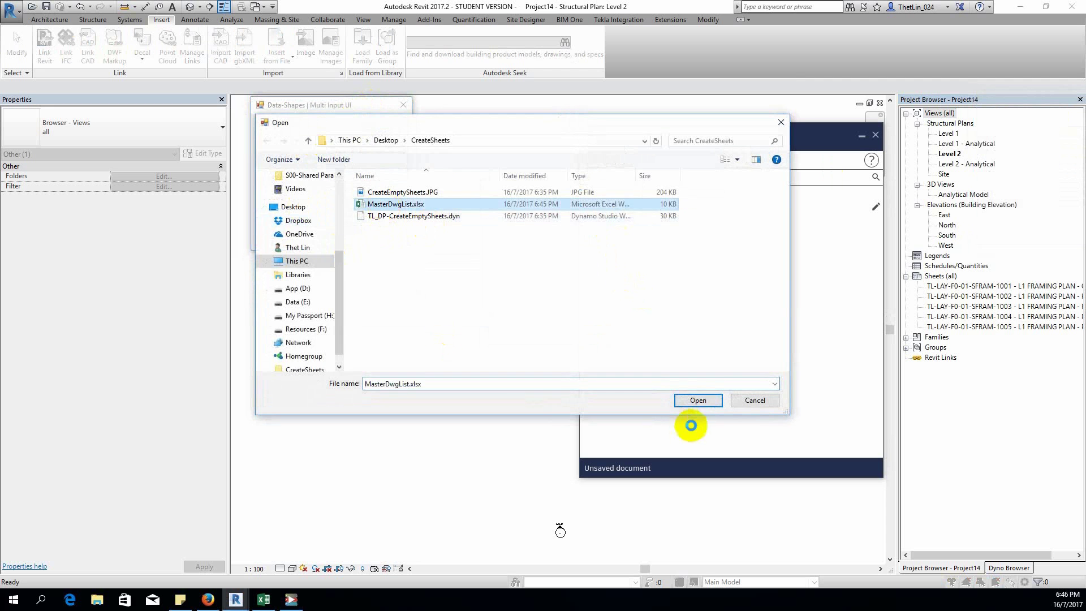
left_click(698, 401)
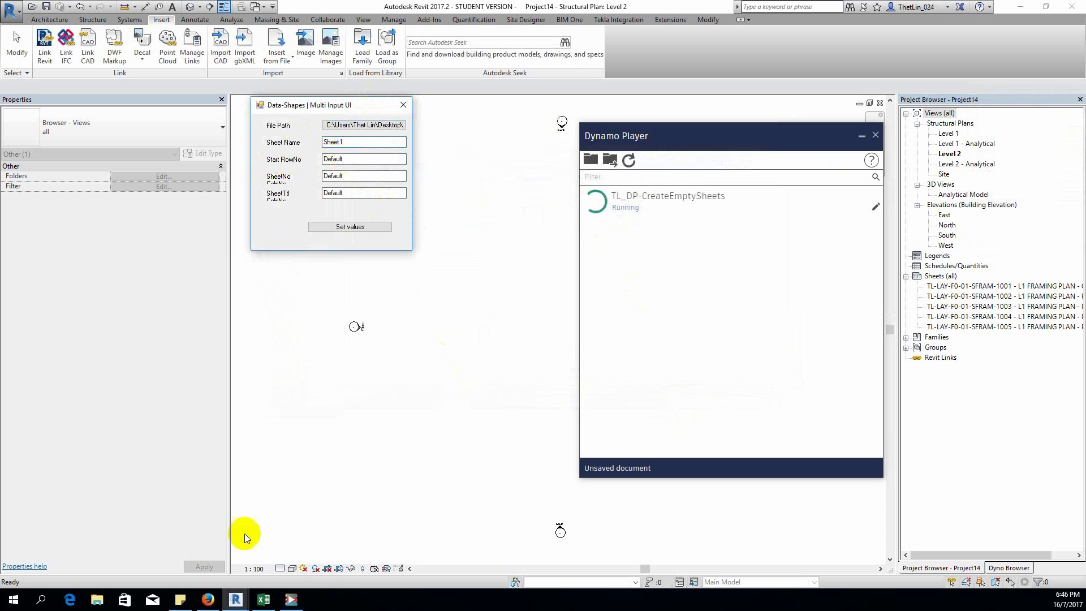
left_click(263, 600)
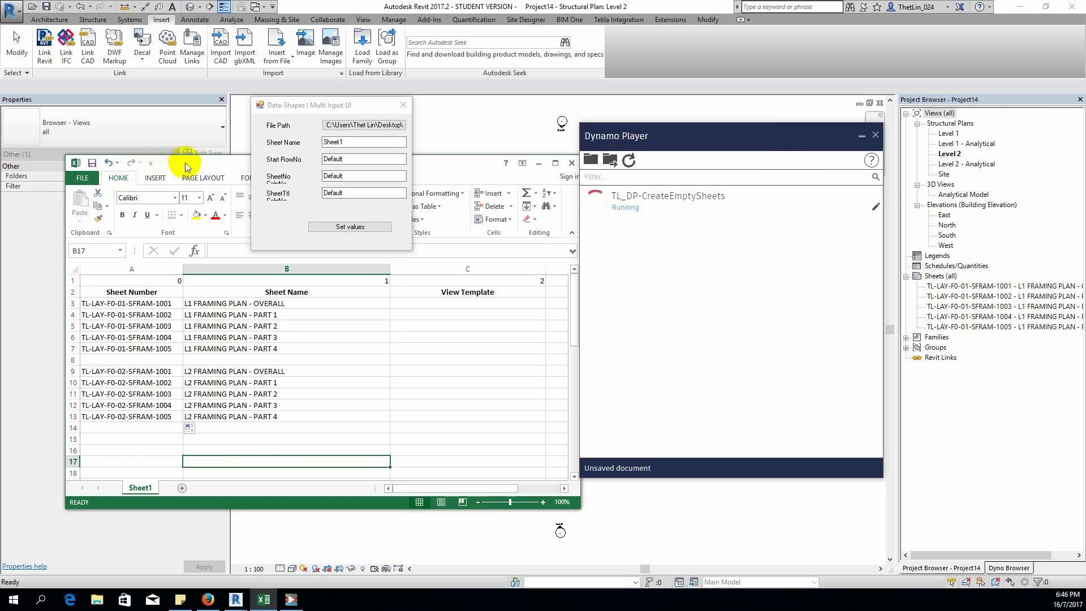
left_click_drag(195, 162, 183, 173)
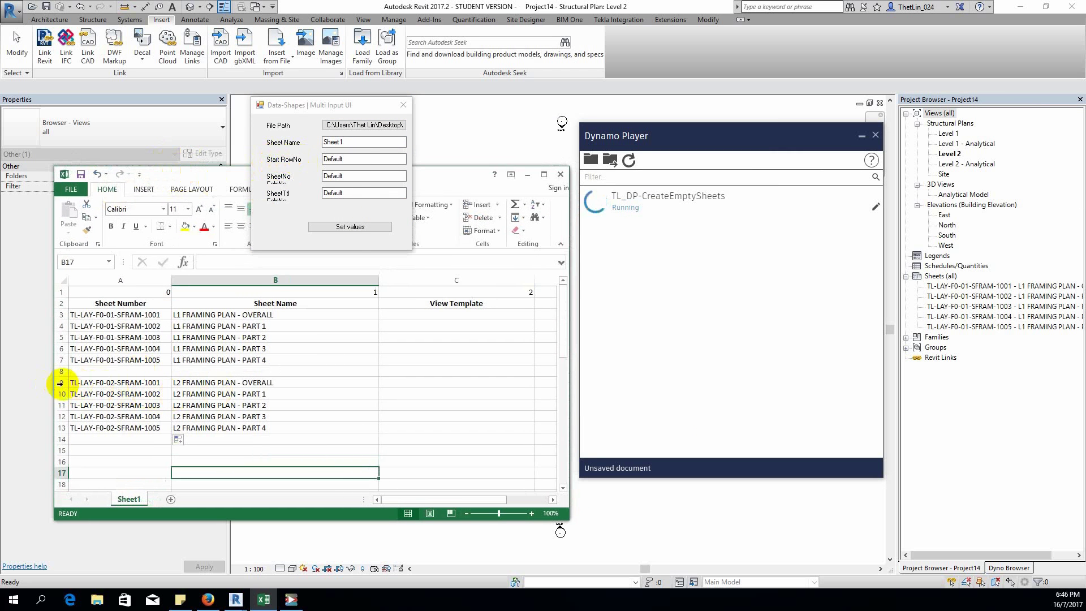
Enter Start RowNo 9, SheetNo column 1 and SheetTtl column 2, then submit the values
left_click(315, 160)
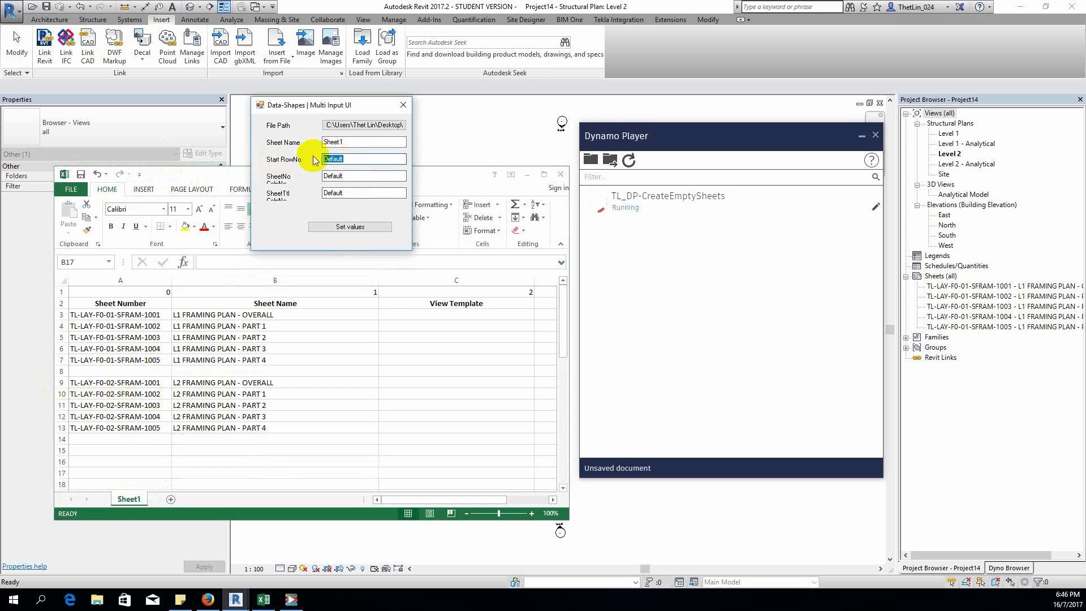
type("9")
key("Tab")
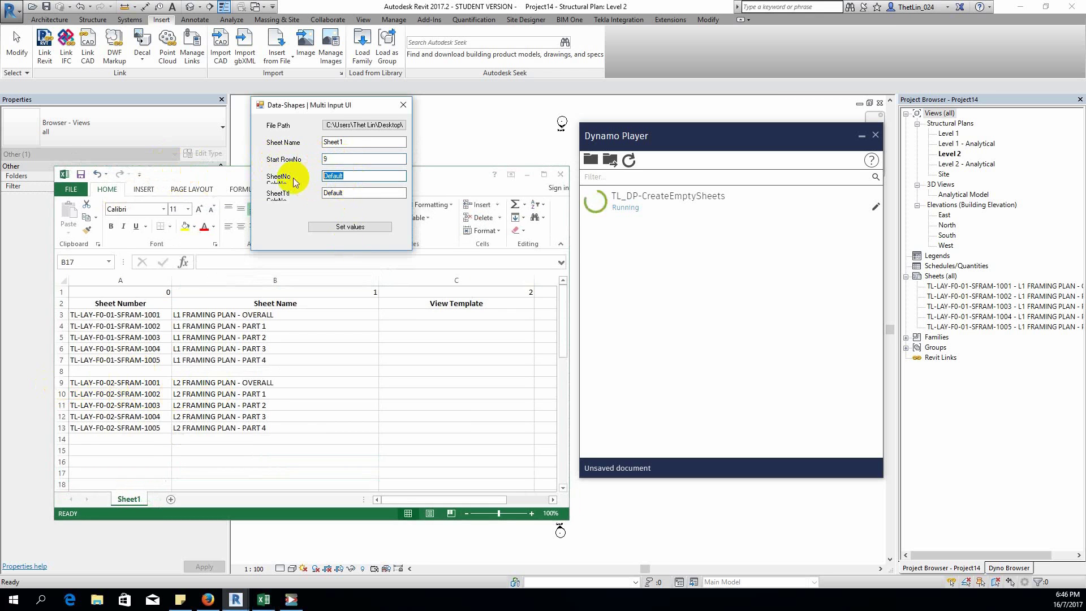
type("1")
key("Tab")
type("2")
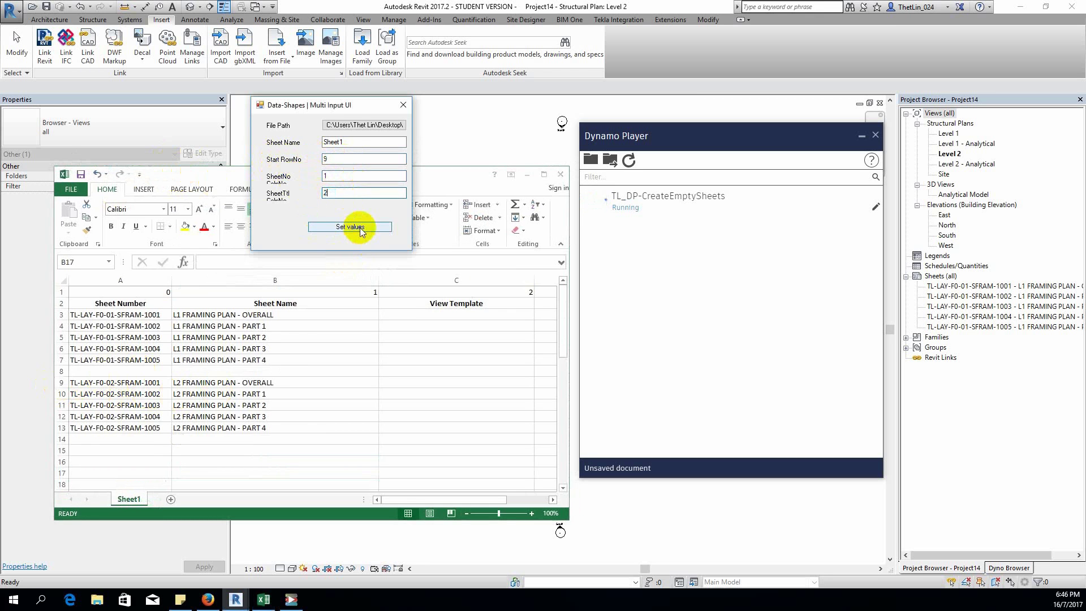
left_click(357, 227)
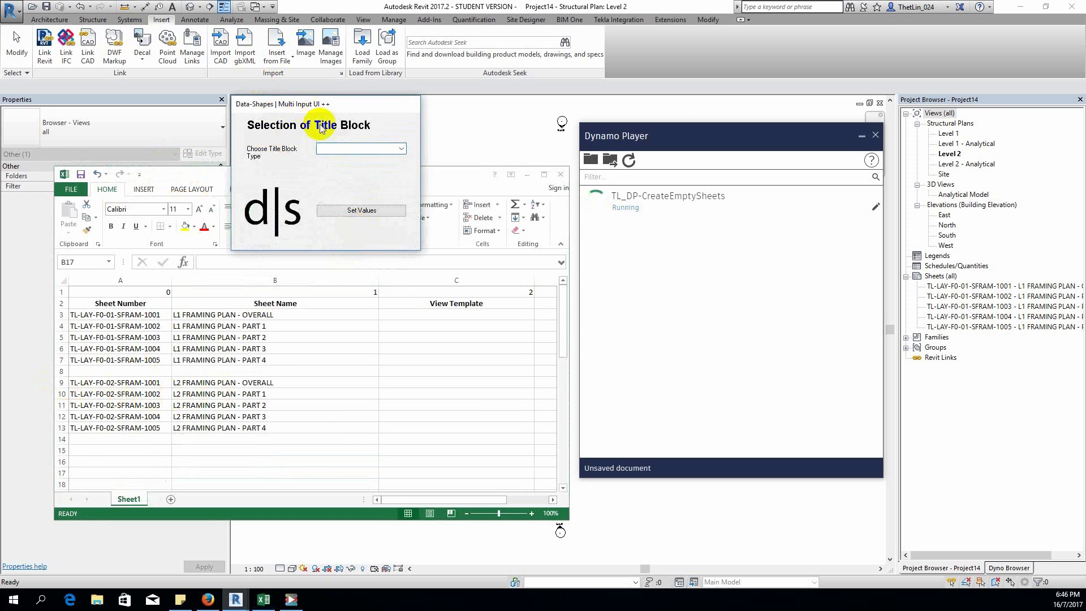
Pick the A2 metric title block to create sheets TL-LAY-F0-02-SFRAM-1001 to 1005
left_click(401, 148)
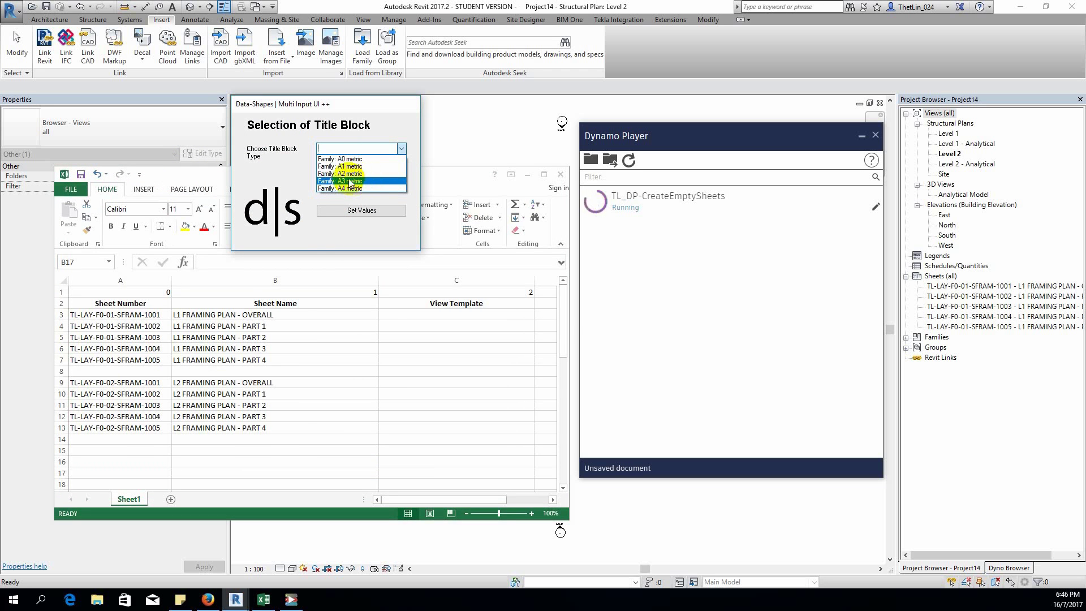
key("Up")
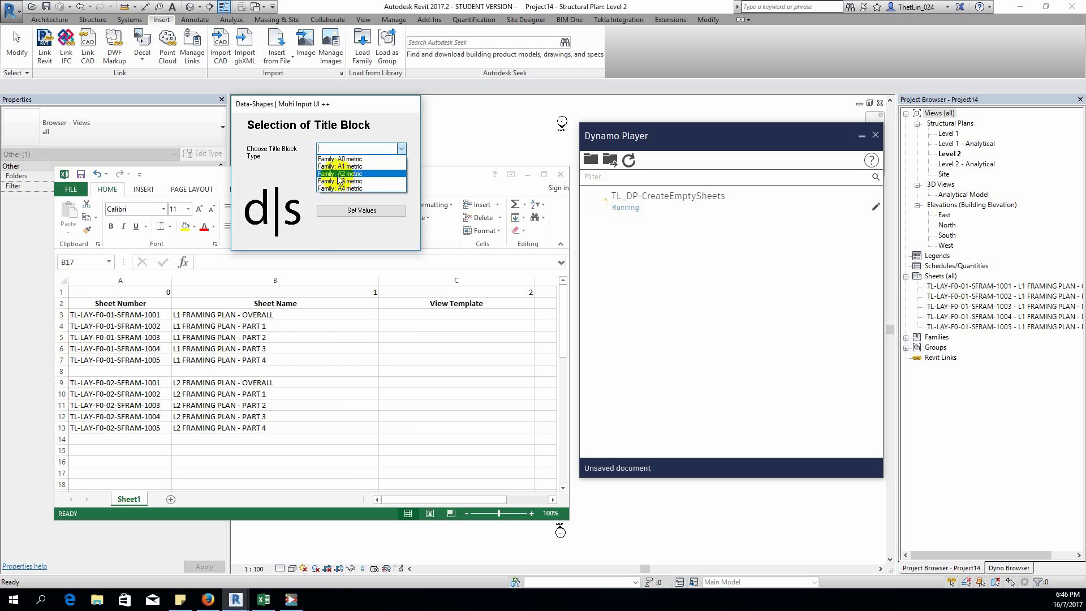
left_click(337, 175)
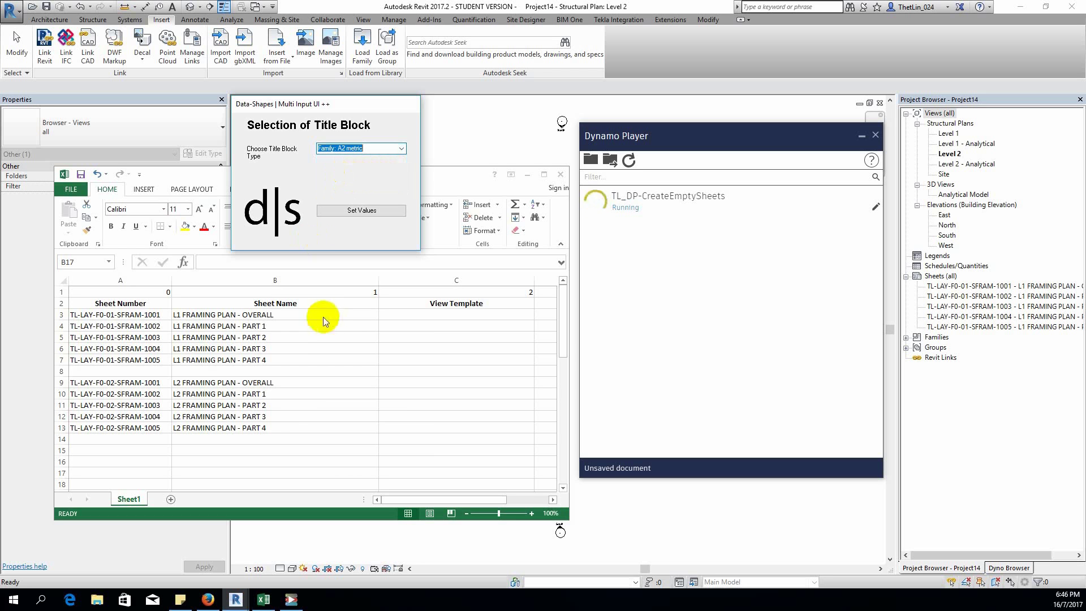
left_click(362, 213)
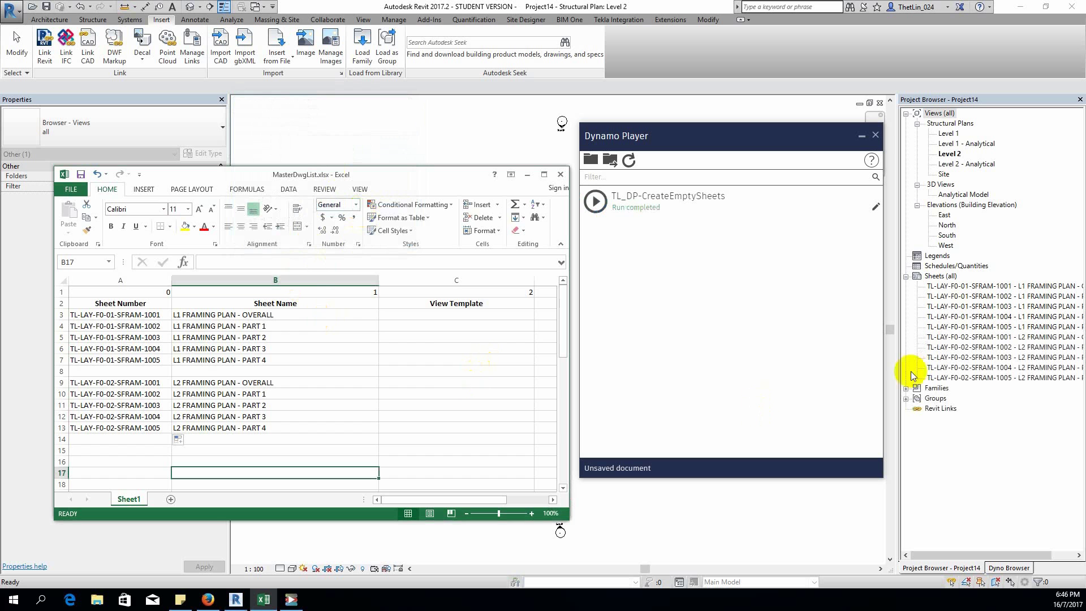
Open sheet TL-LAY-F0-02-SFRAM-1001 (L2 FRAMING PLAN - OVERALL) and minimise Dynamo Player
left_click(993, 338)
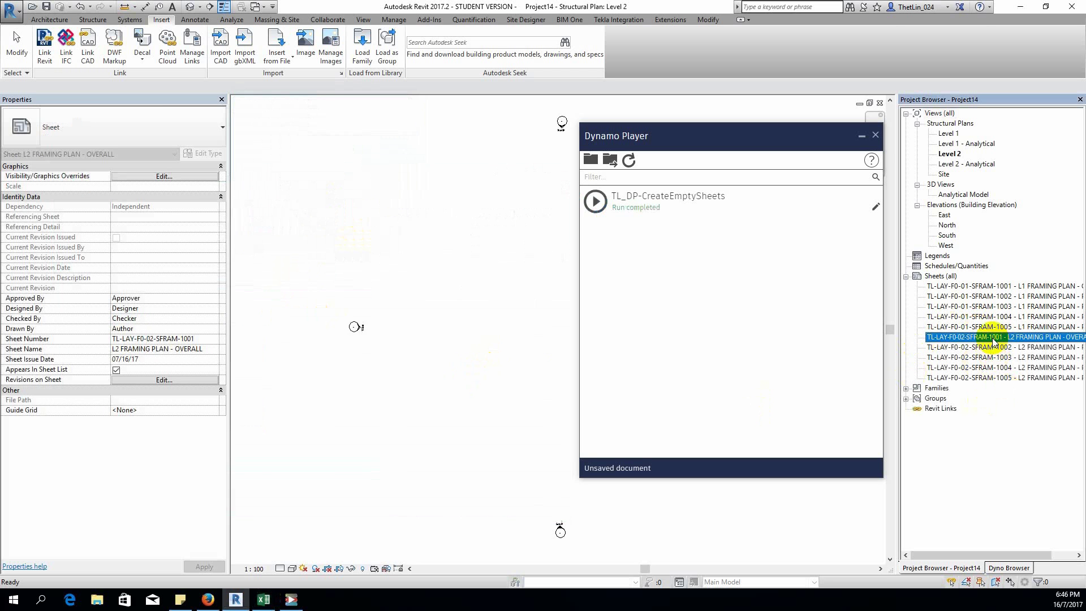
left_click(863, 136)
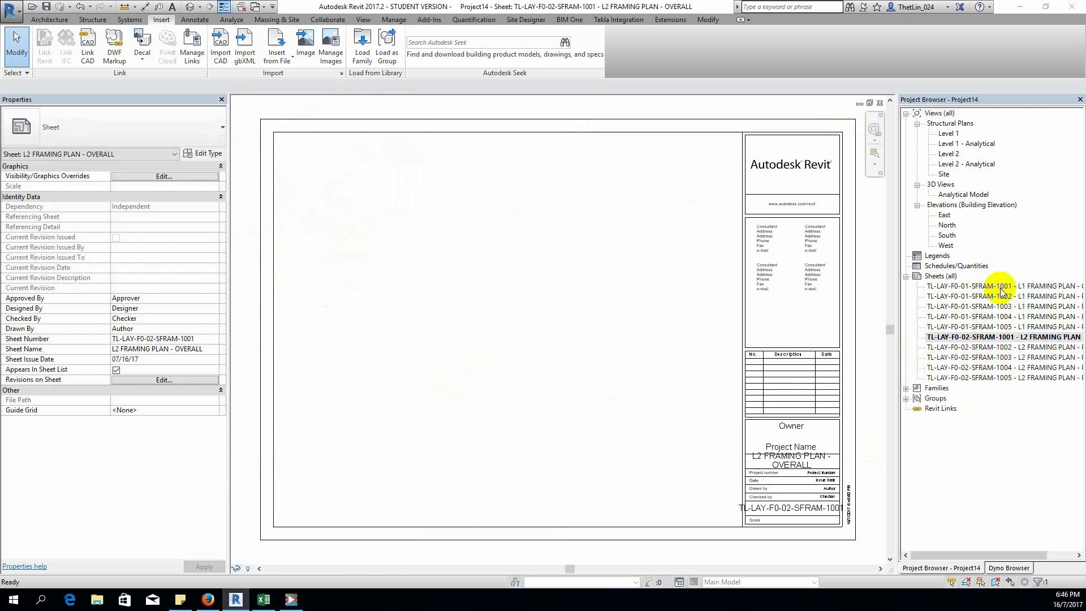